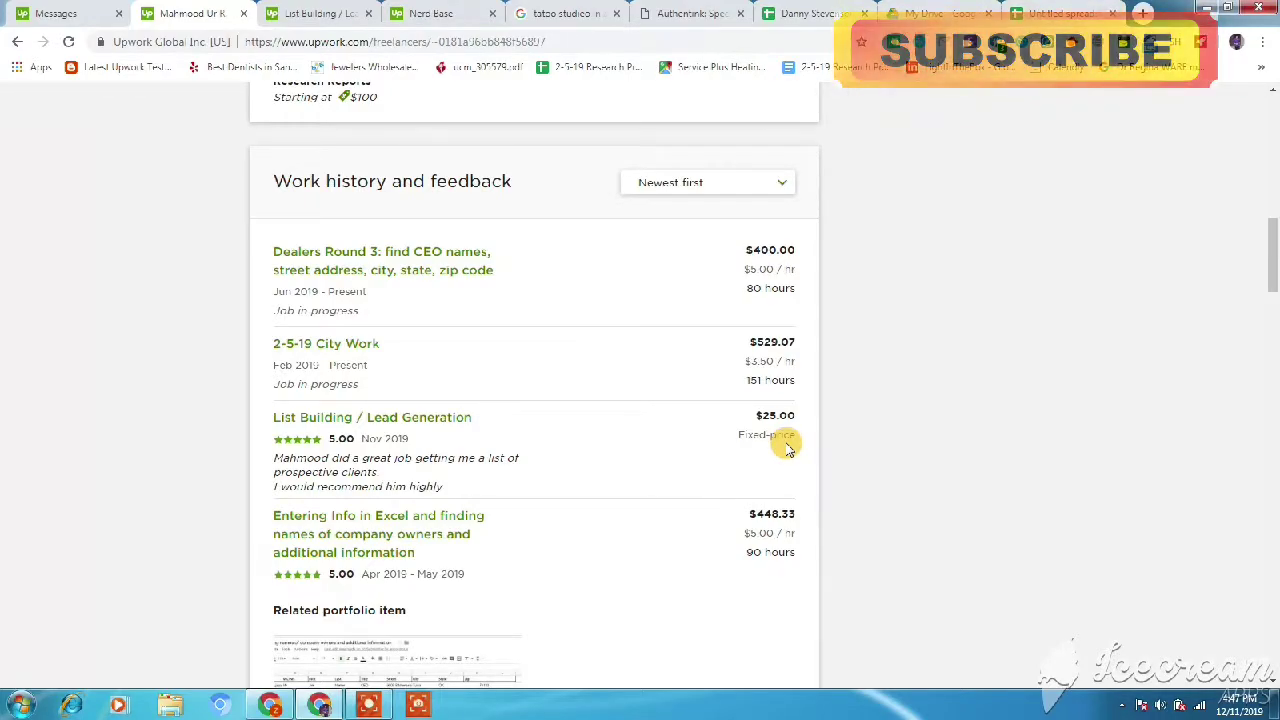
- Bring up the Upwork List Building / Lead Generation job post
{"action": "left_click", "coordinate": [305, 12]}
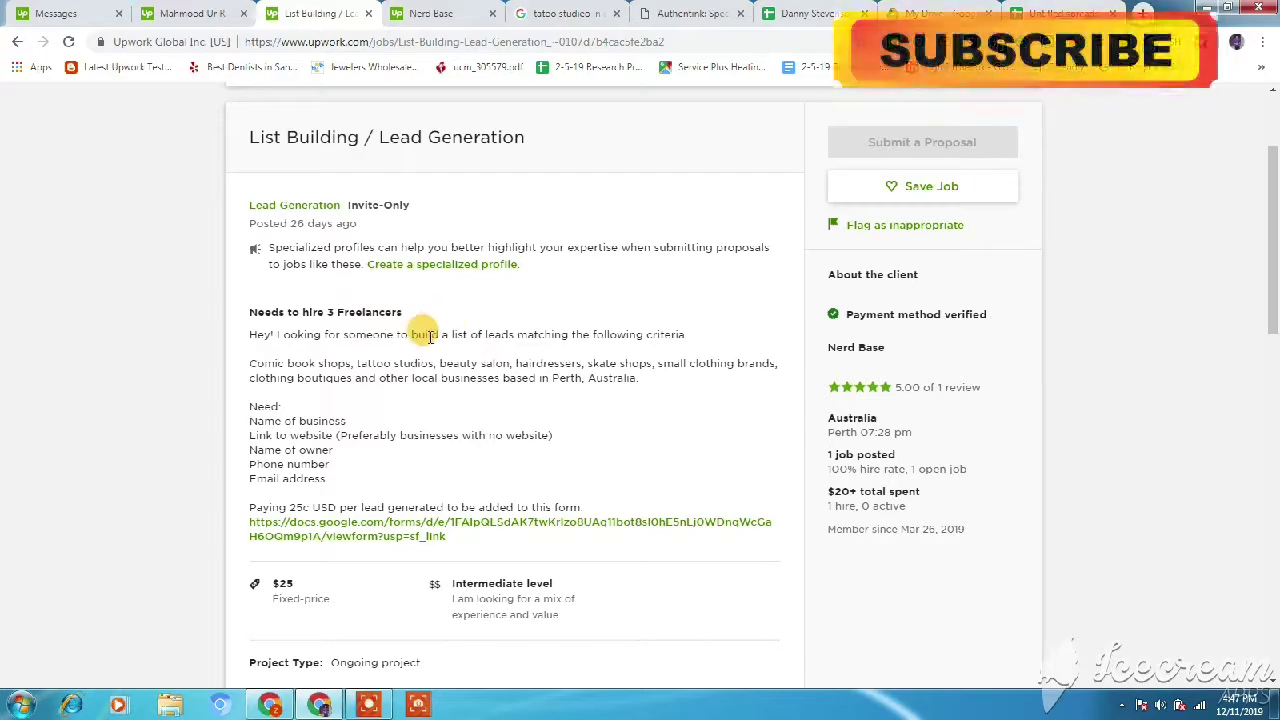
- Highlight 'tattoo studios' among the job's wanted business types and check the search results
{"action": "left_click_drag", "start_coordinate": [355, 365], "coordinate": [437, 365]}
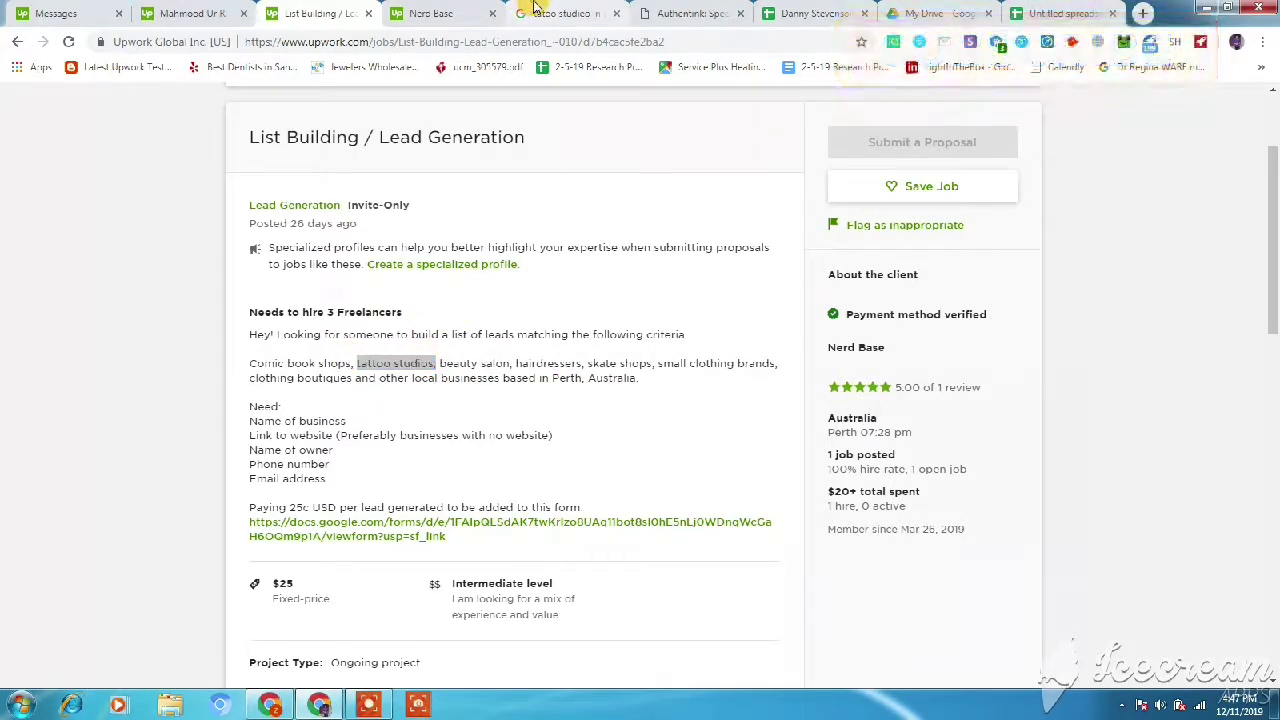
{"action": "left_click", "coordinate": [535, 10]}
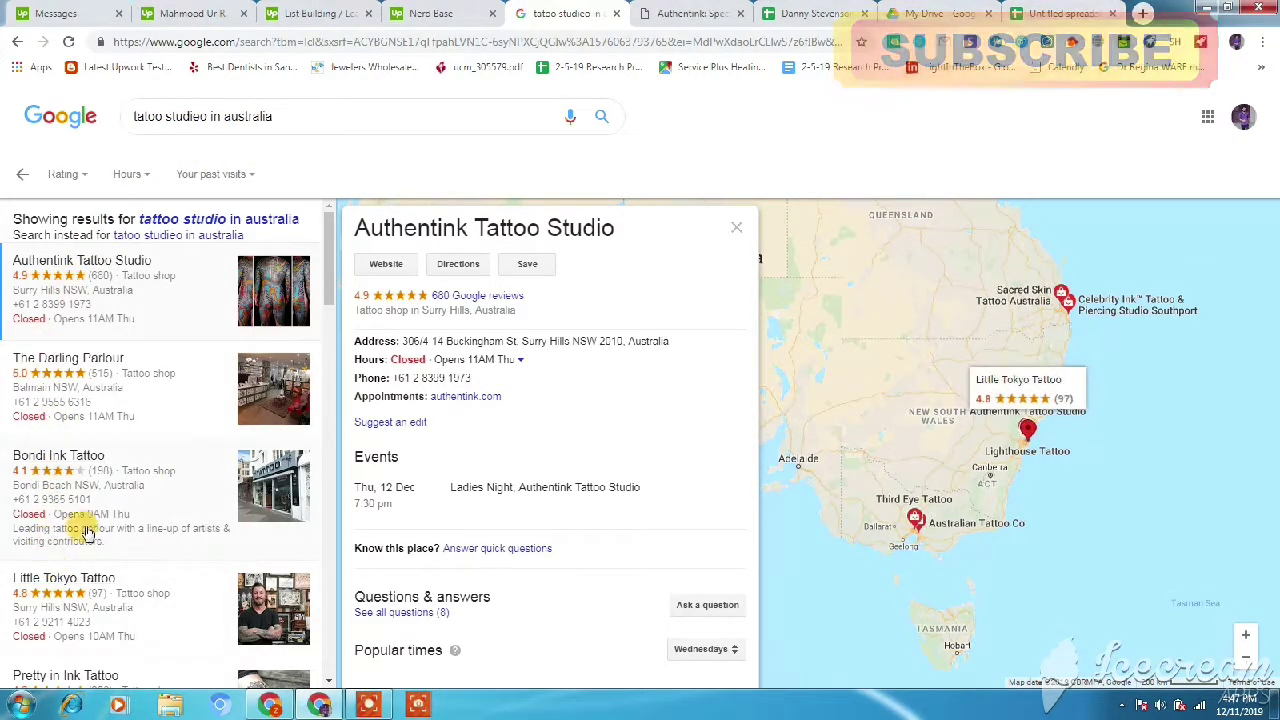
{"action": "left_click_drag", "start_coordinate": [329, 295], "coordinate": [333, 263]}
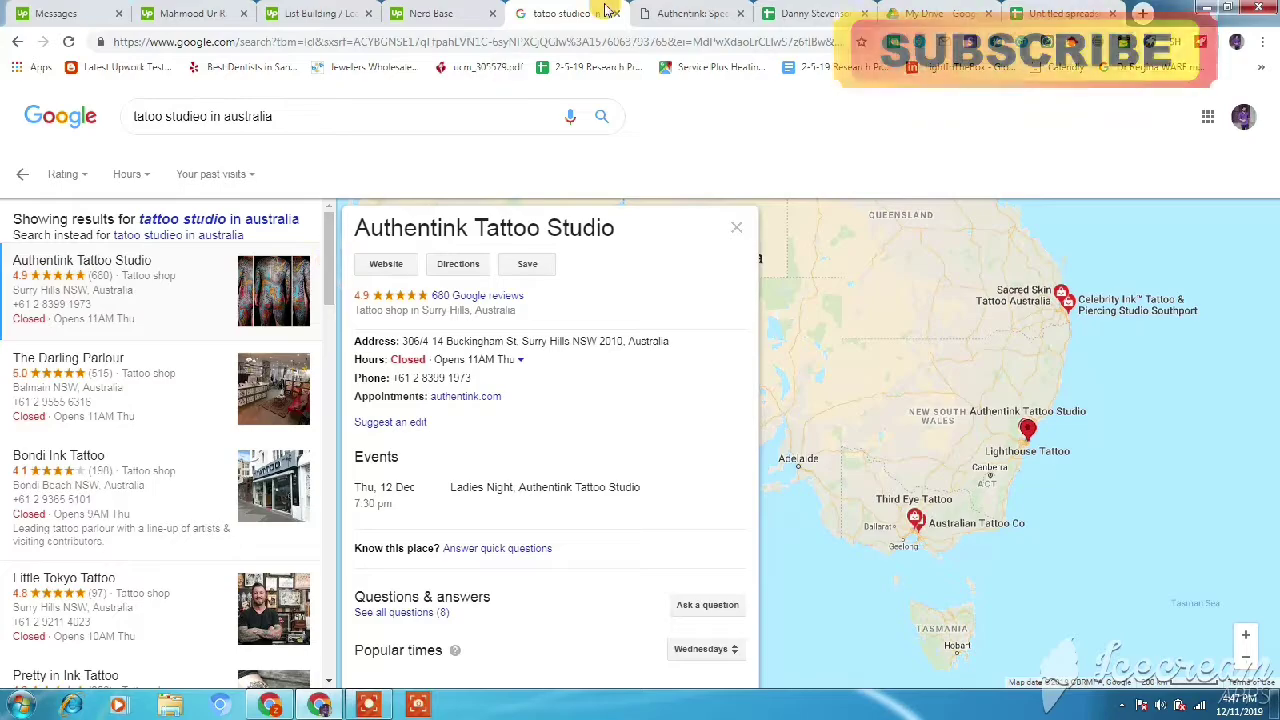
- Select the business name Authentink Tattoo Studio in the Google results panel
{"action": "left_click", "coordinate": [322, 13]}
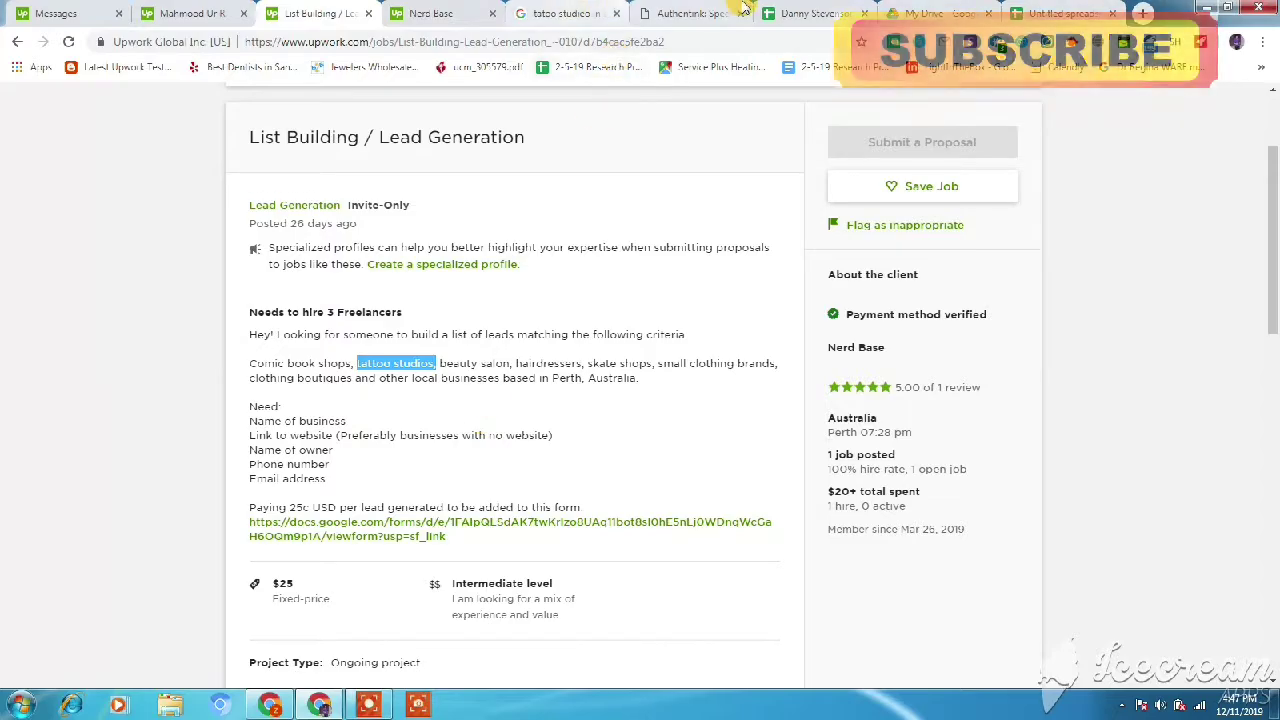
{"action": "left_click", "coordinate": [745, 8]}
{"action": "left_click", "coordinate": [555, 12]}
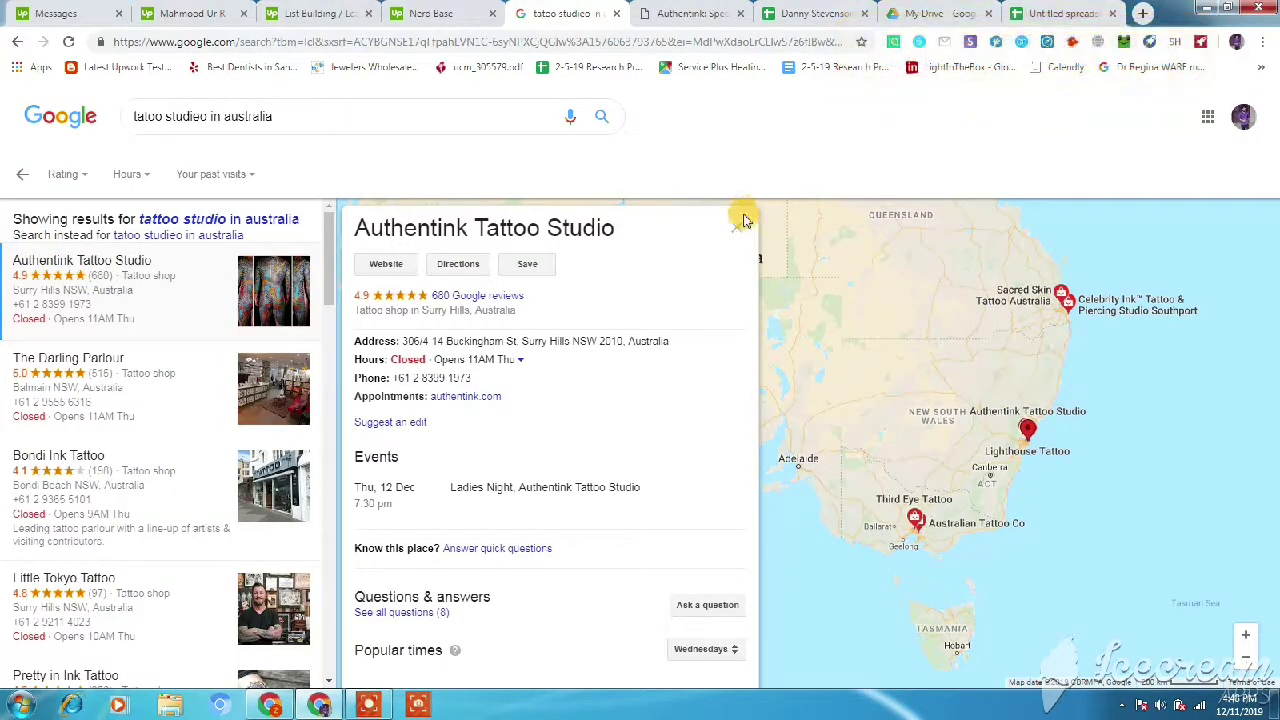
{"action": "left_click_drag", "start_coordinate": [626, 226], "coordinate": [351, 205]}
{"action": "key", "text": "ctrl+c"}
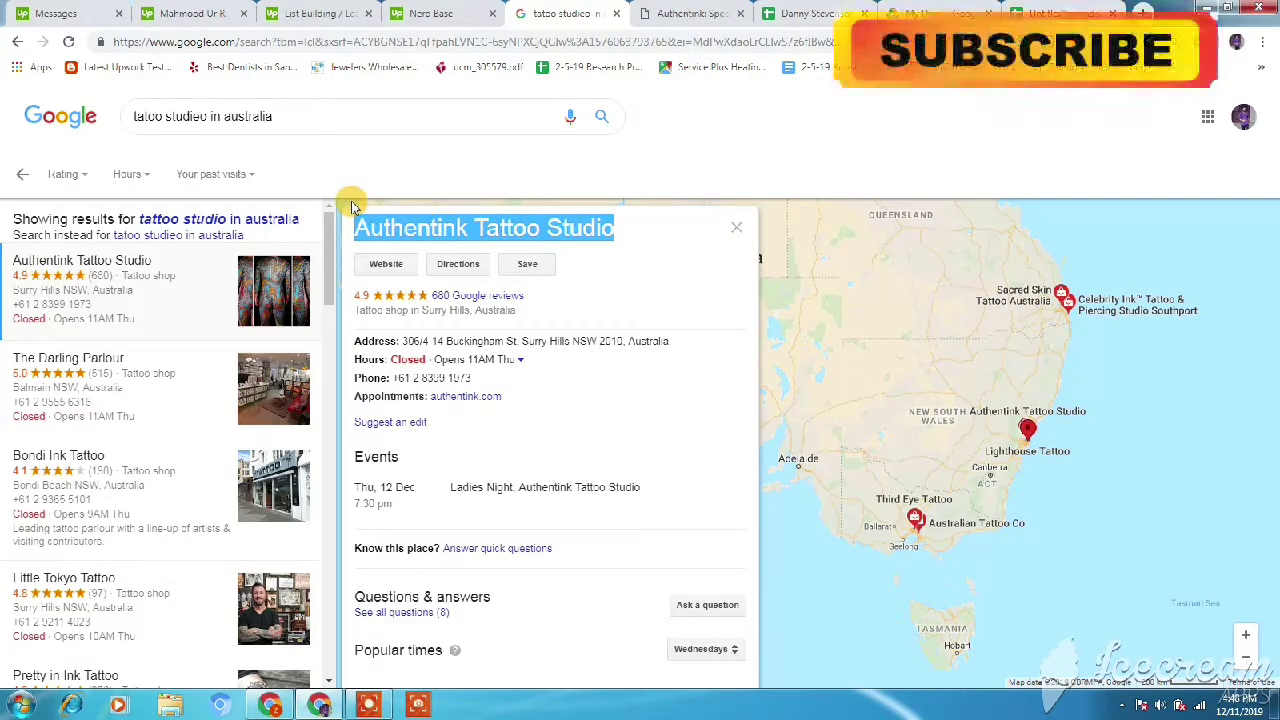
- Paste Authentink Tattoo Studio into A2 under Name of Business, then revisit the job post
{"action": "key", "text": "ctrl+9"}
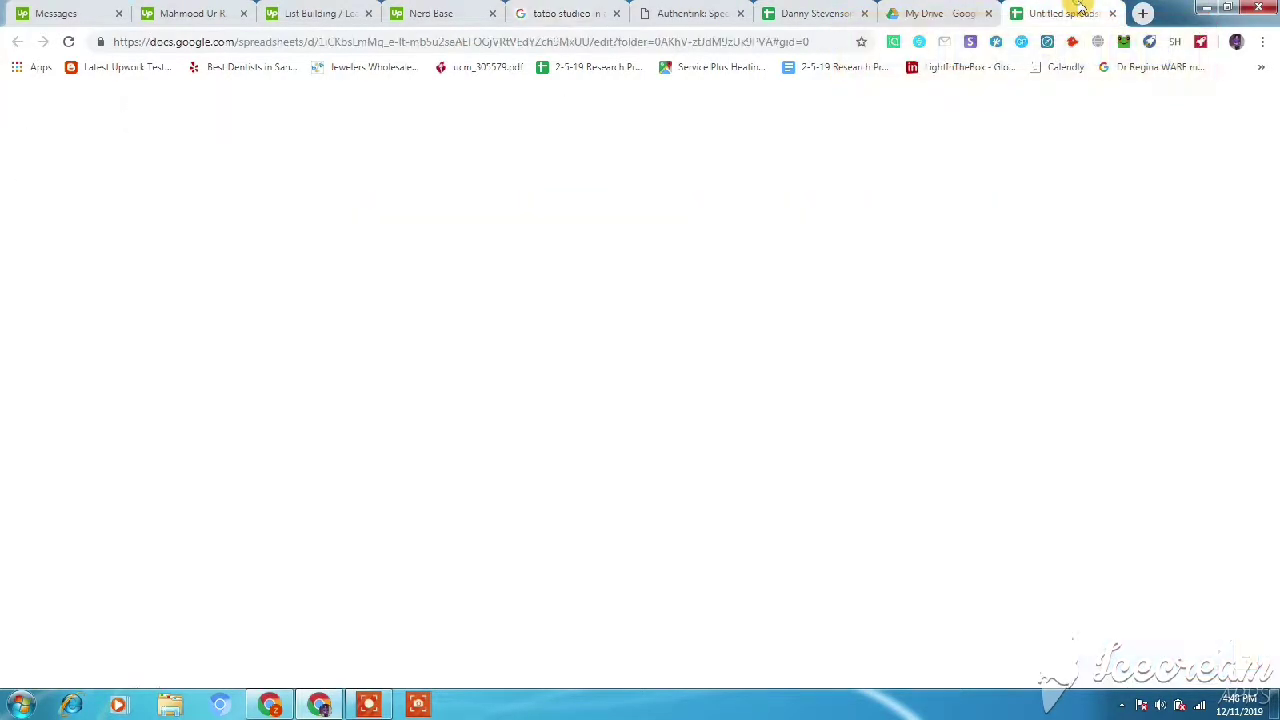
{"action": "left_click", "coordinate": [68, 231]}
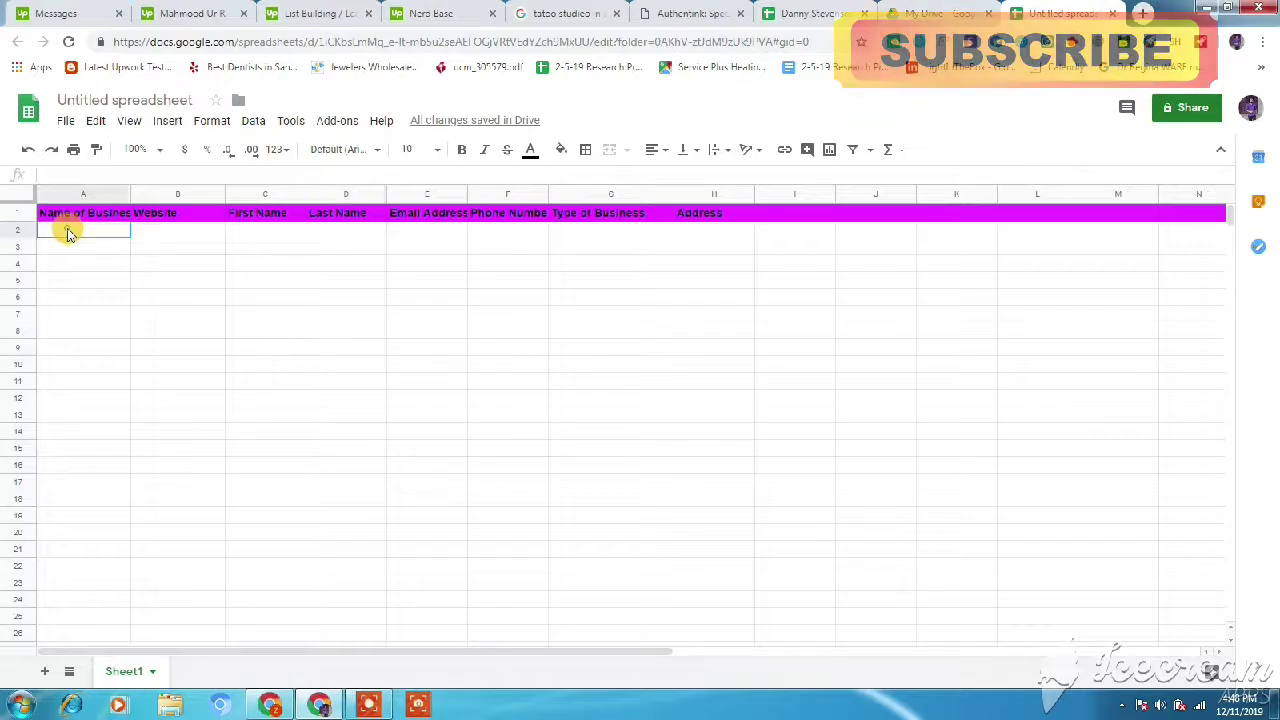
{"action": "key", "text": "ctrl+v"}
{"action": "left_click", "coordinate": [239, 302]}
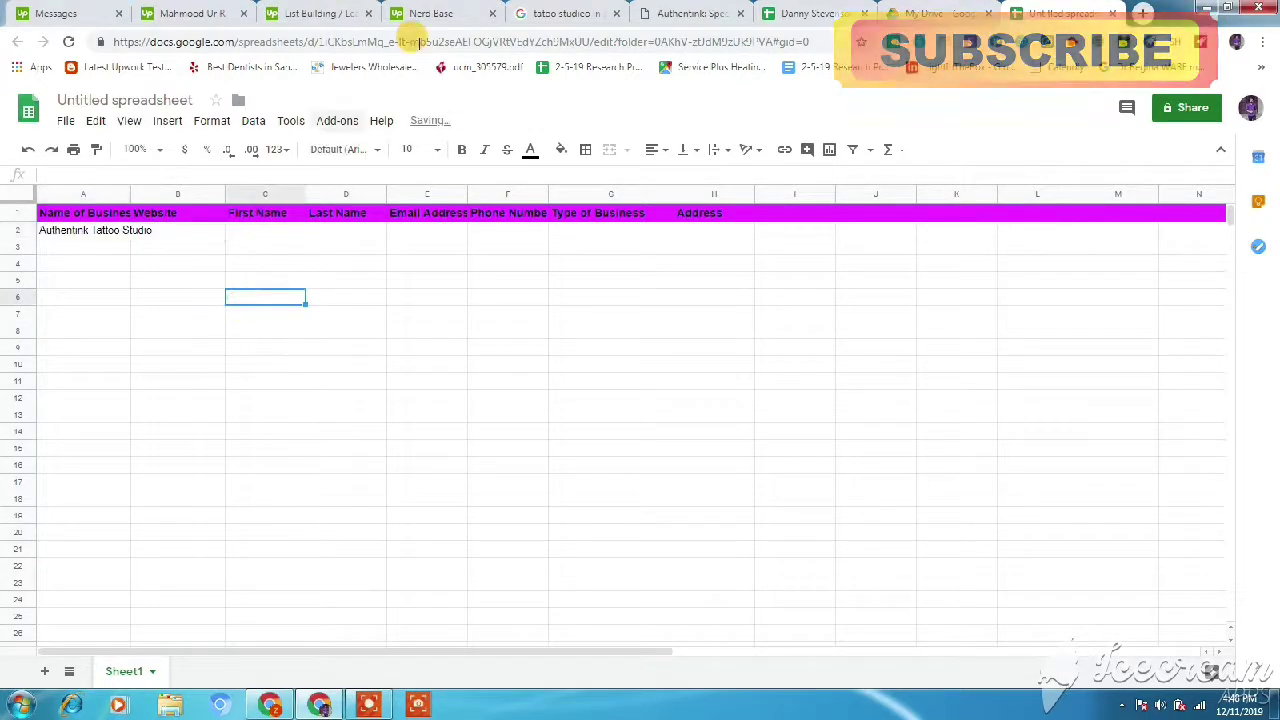
{"action": "left_click", "coordinate": [425, 13]}
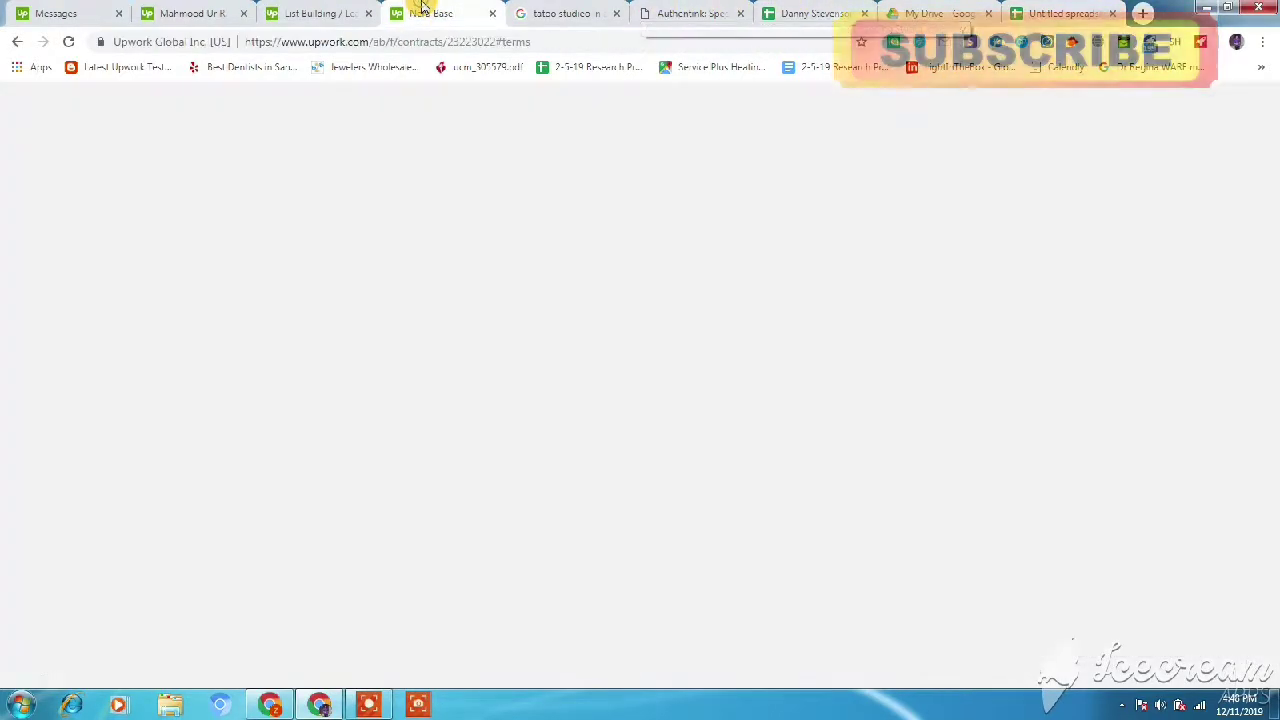
{"action": "left_click", "coordinate": [338, 12]}
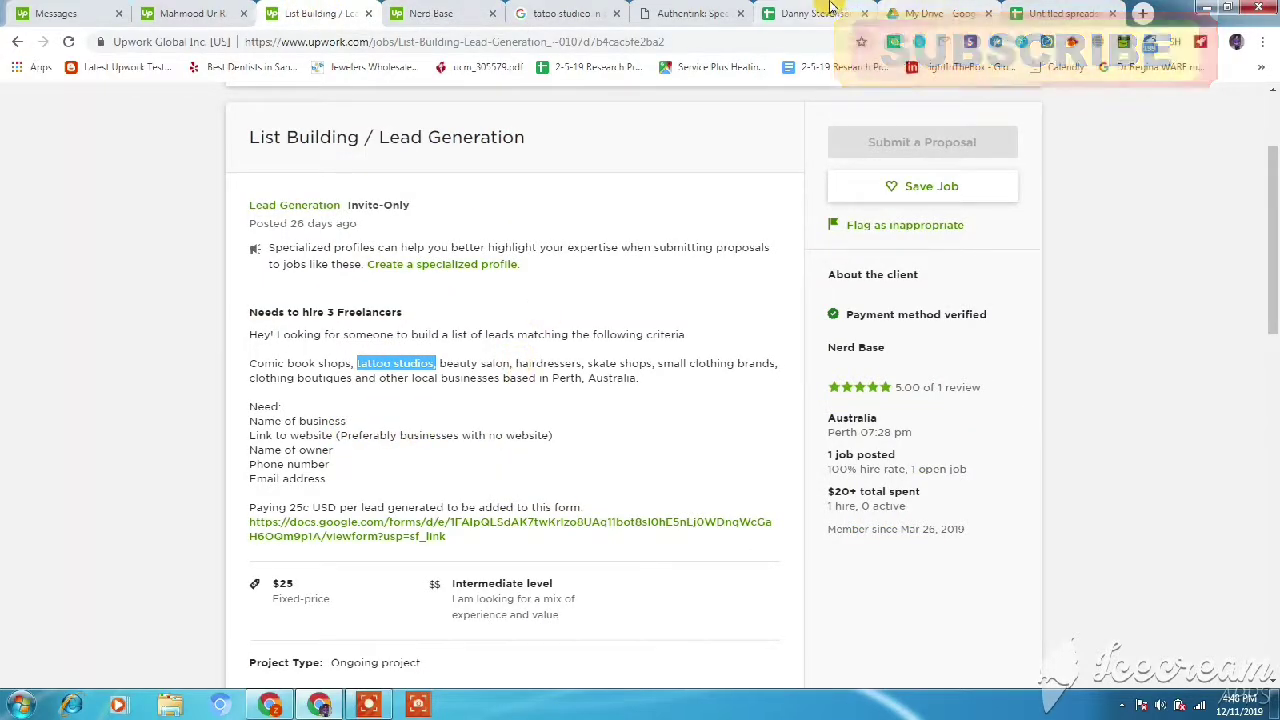
{"action": "left_click", "coordinate": [595, 8]}
- Copy the authentink.com address from the studio site and paste it into B2
{"action": "left_click", "coordinate": [692, 10]}
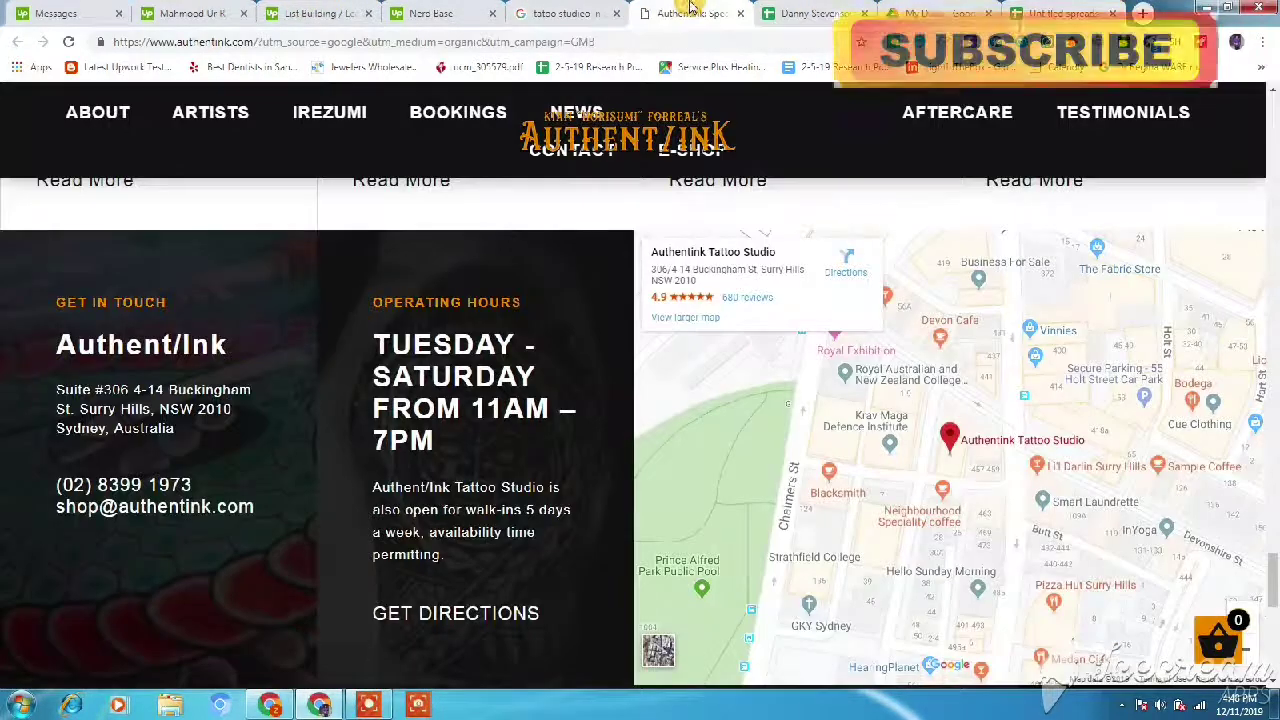
{"action": "left_click", "coordinate": [593, 8]}
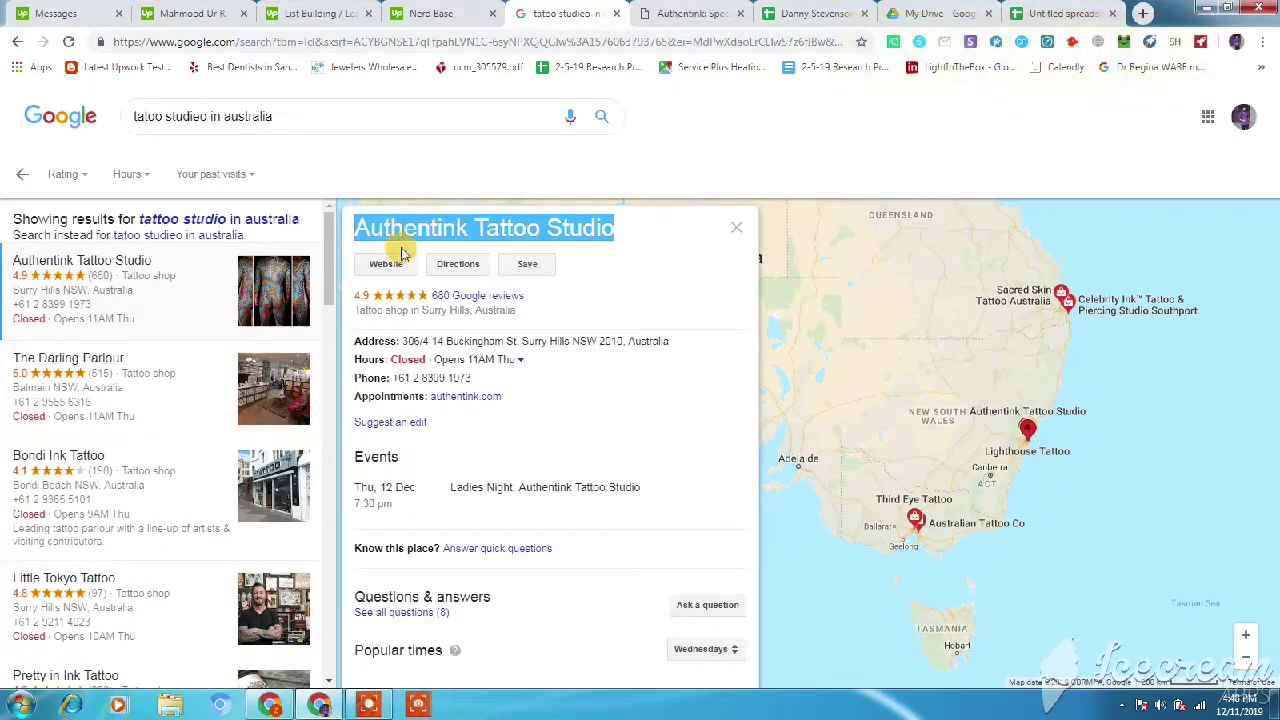
{"action": "left_click", "coordinate": [692, 13]}
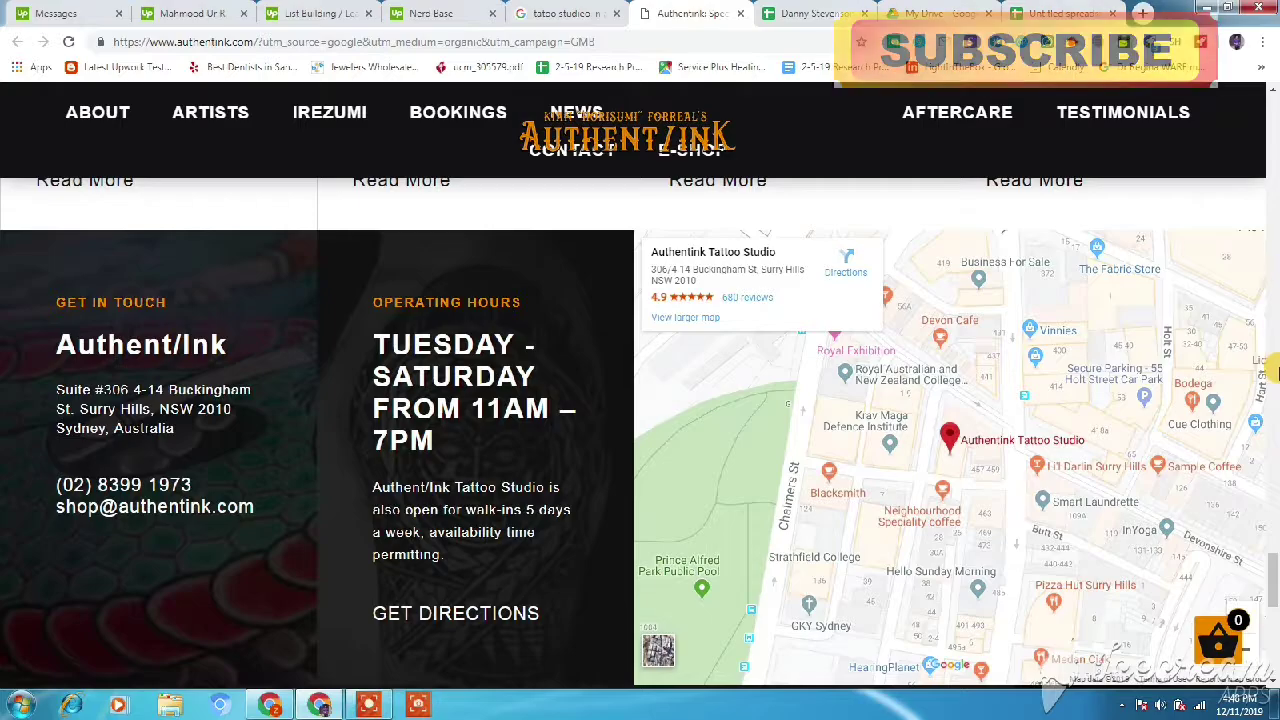
{"action": "left_click_drag", "start_coordinate": [1272, 548], "coordinate": [1272, 103]}
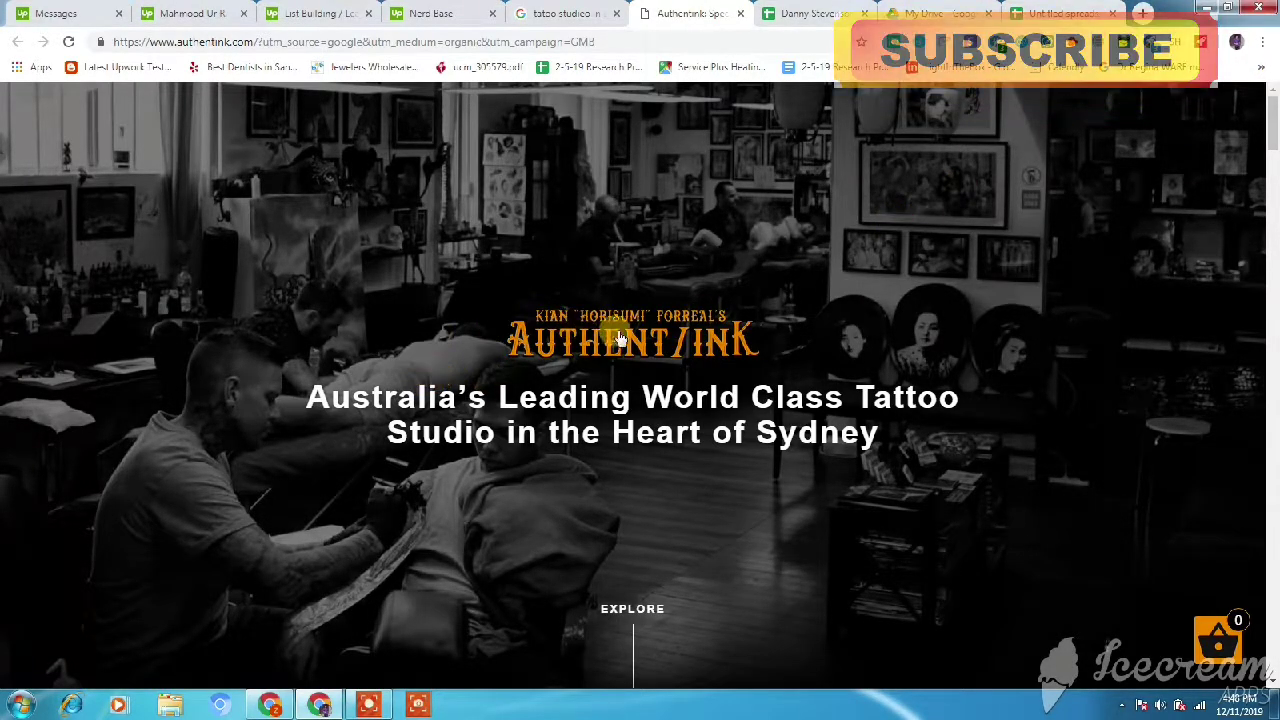
{"action": "left_click", "coordinate": [385, 46]}
{"action": "key", "text": "ctrl+c"}
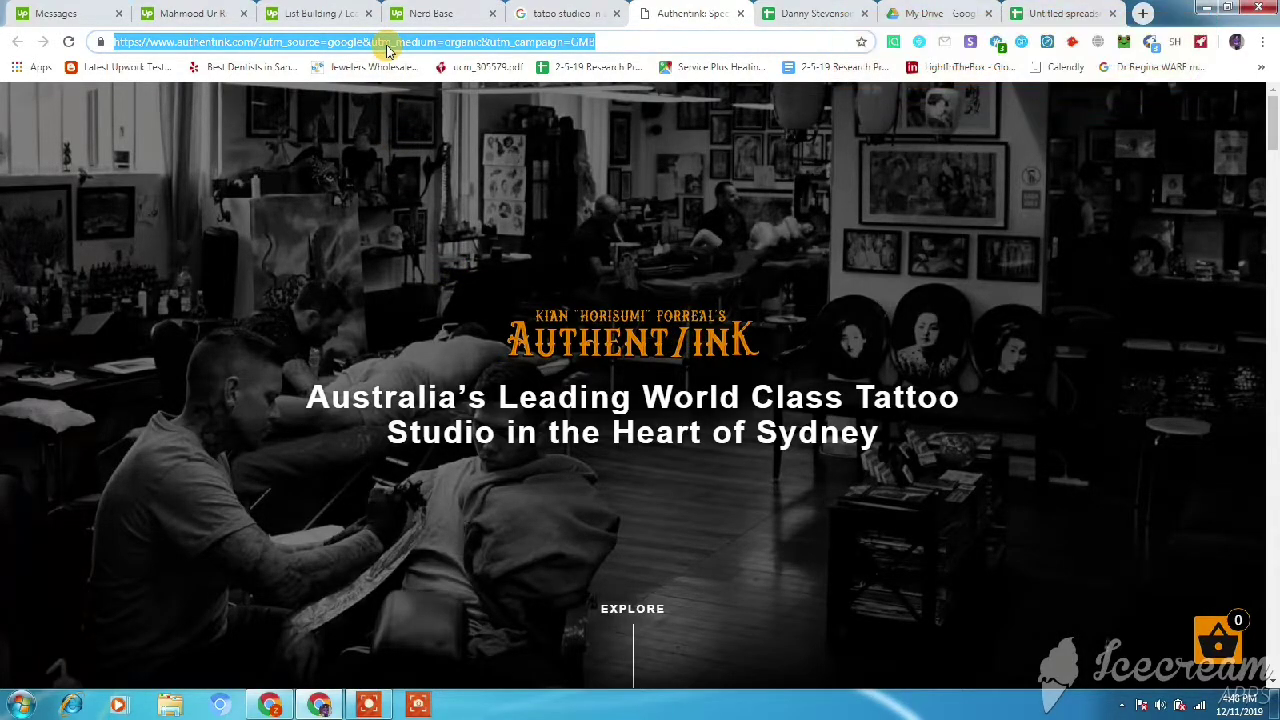
{"action": "left_click", "coordinate": [1070, 12]}
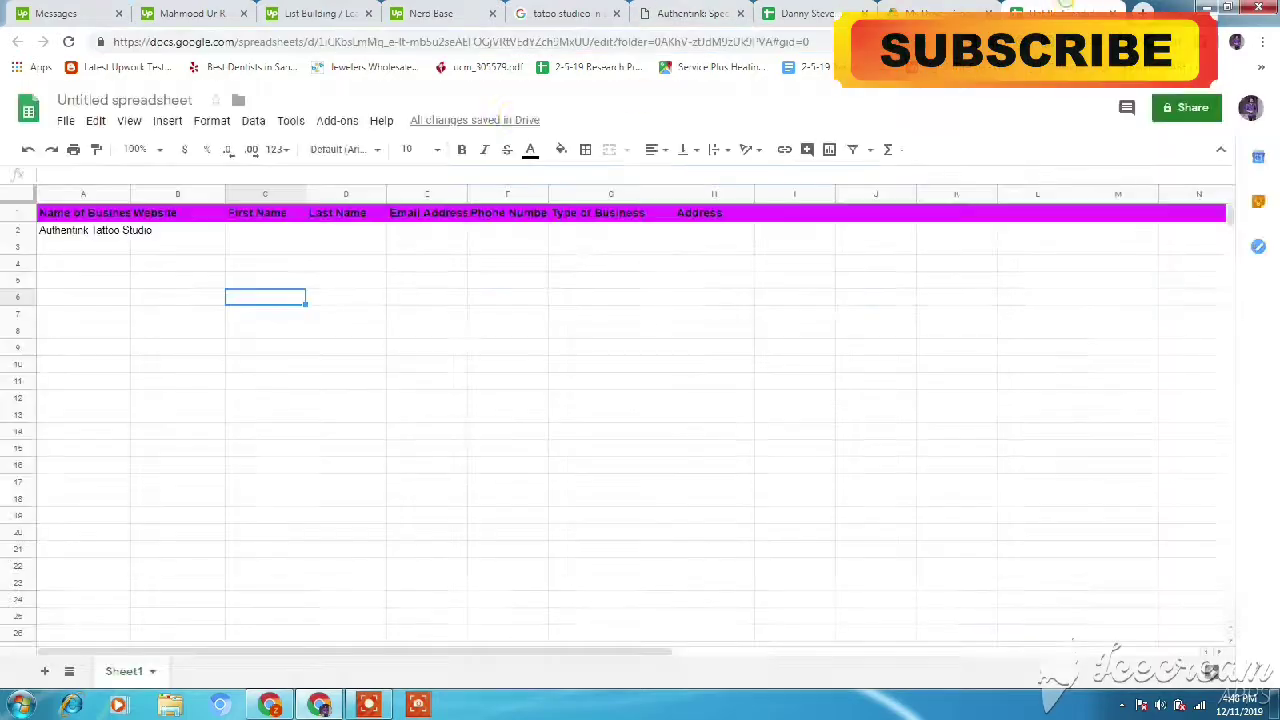
{"action": "left_click", "coordinate": [167, 231]}
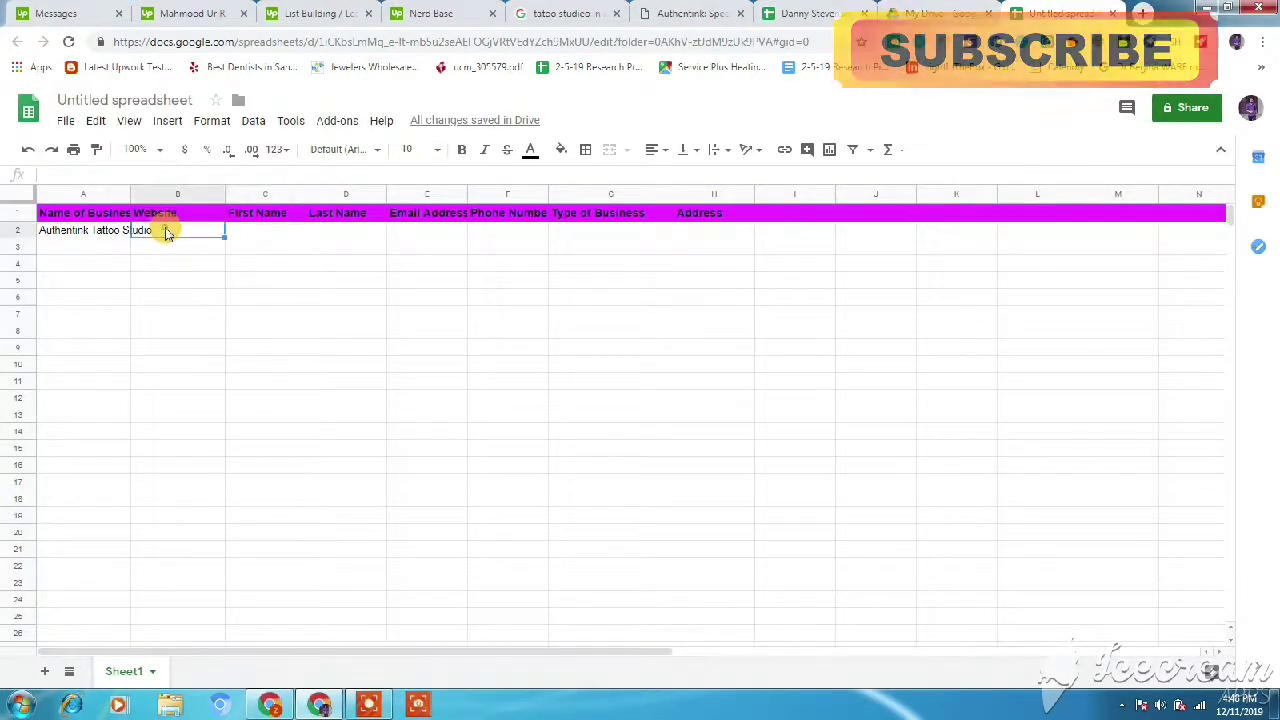
{"action": "key", "text": "ctrl+v"}
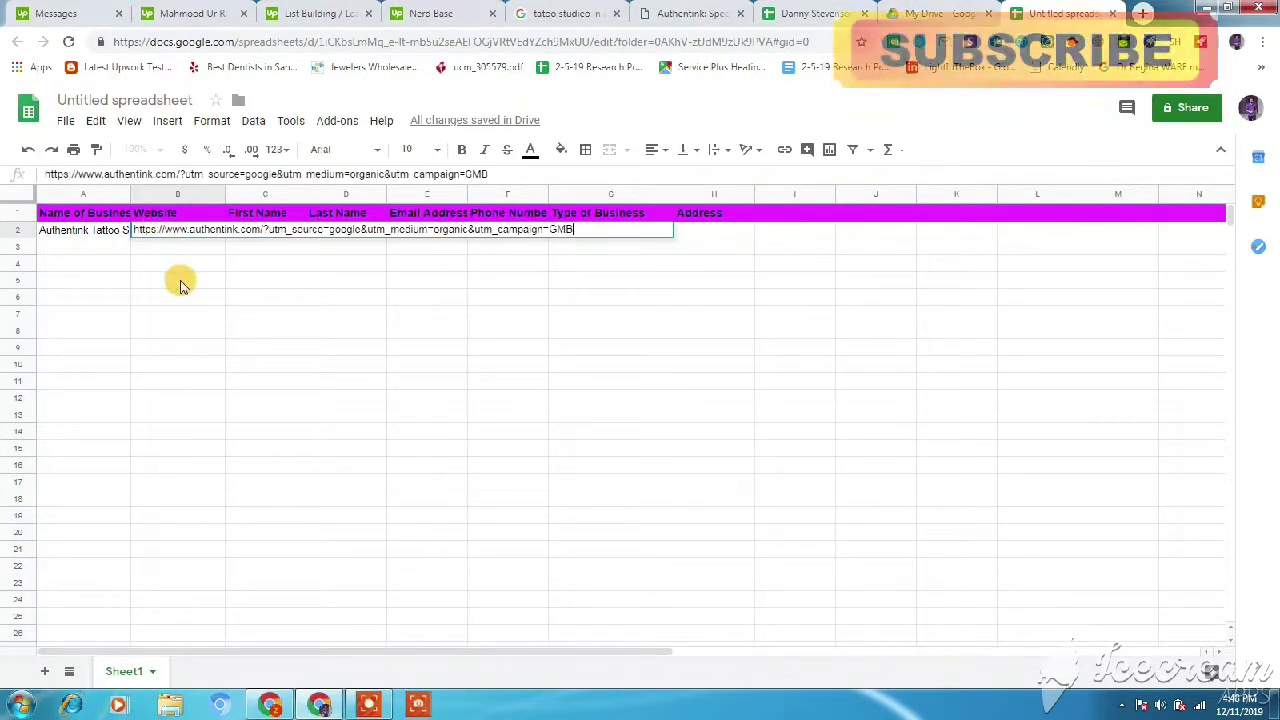
{"action": "left_click", "coordinate": [177, 278]}
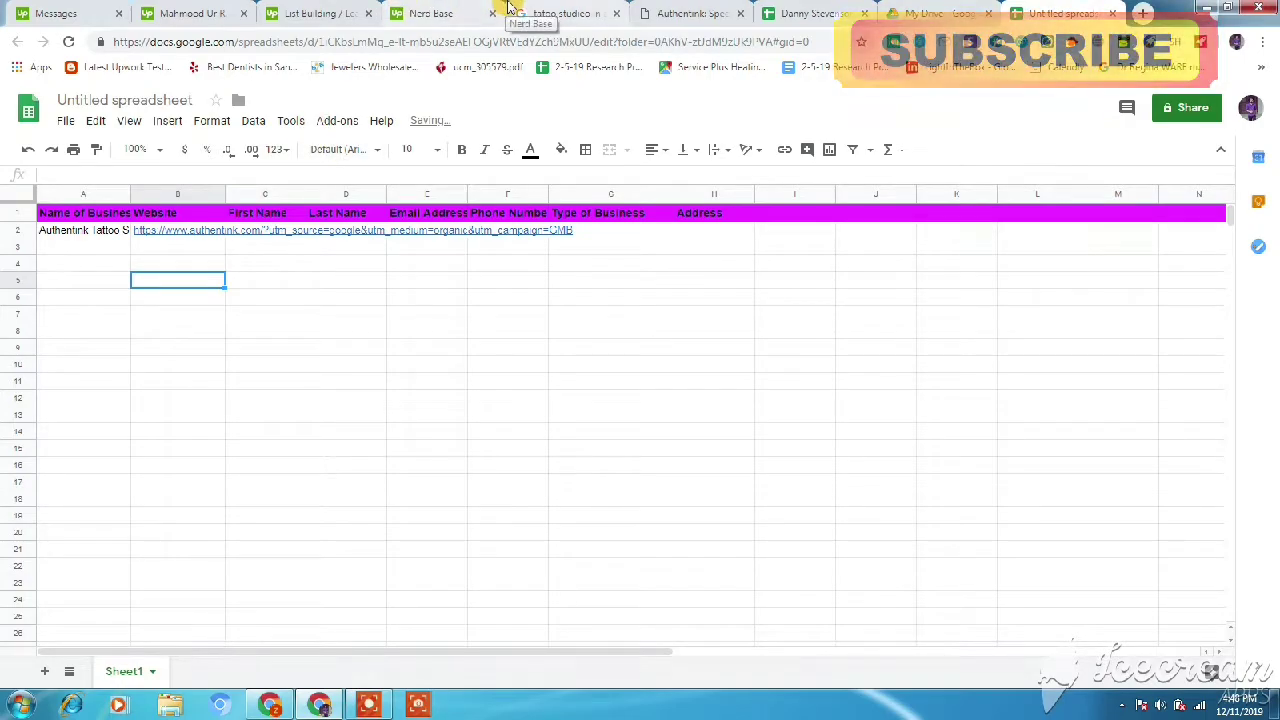
{"action": "left_click", "coordinate": [690, 13]}
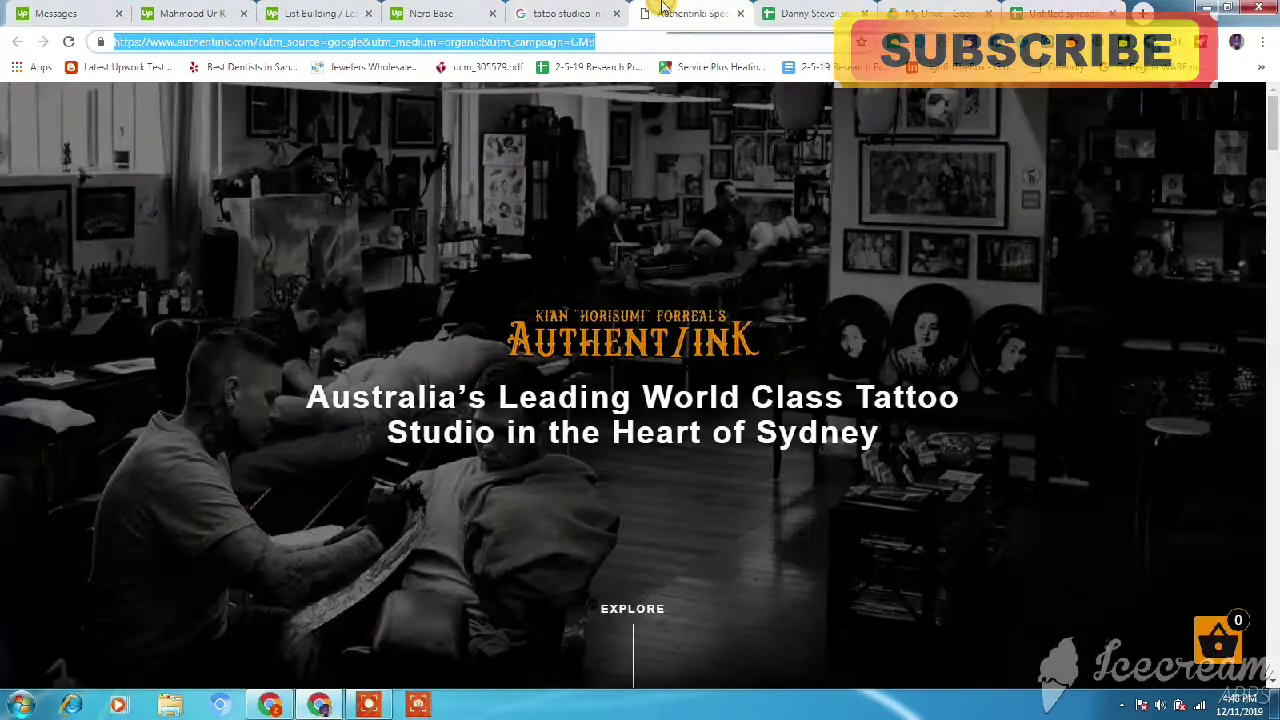
- Open the owner's artist profile from the Authentink artists grid and copy his name
{"action": "left_click_drag", "start_coordinate": [1272, 140], "coordinate": [1273, 350]}
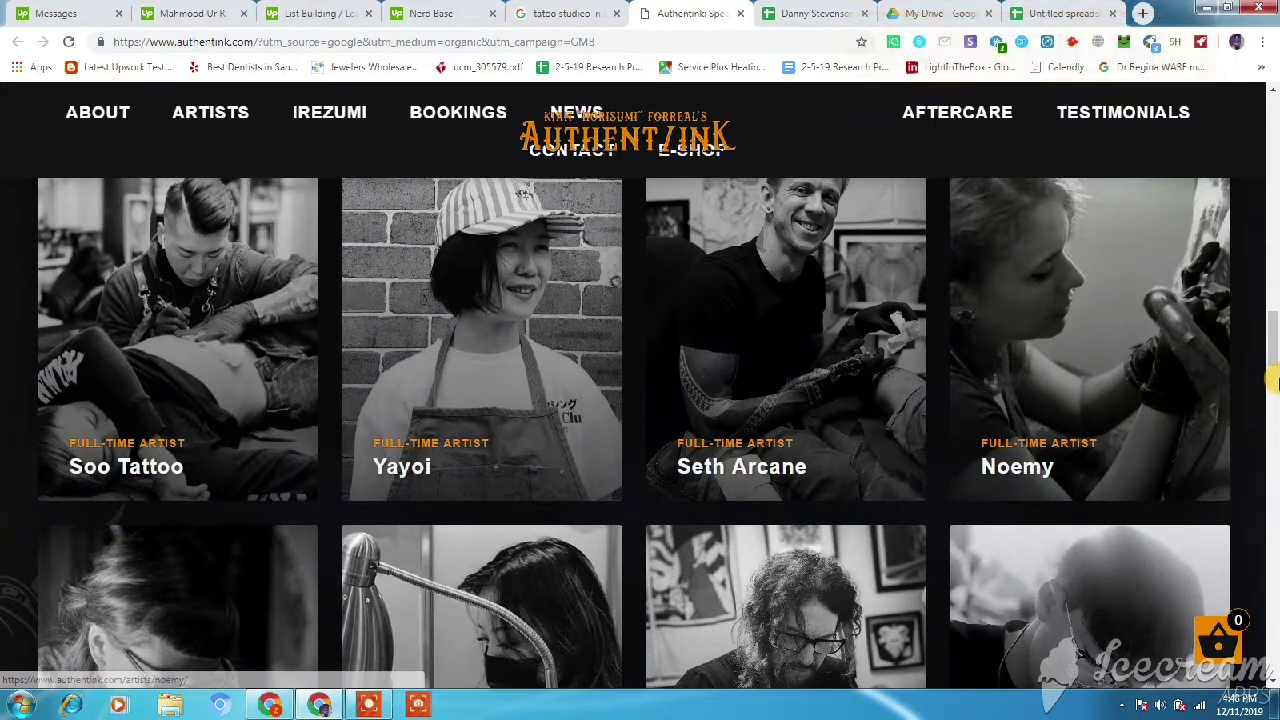
{"action": "left_click_drag", "start_coordinate": [1272, 350], "coordinate": [1272, 310]}
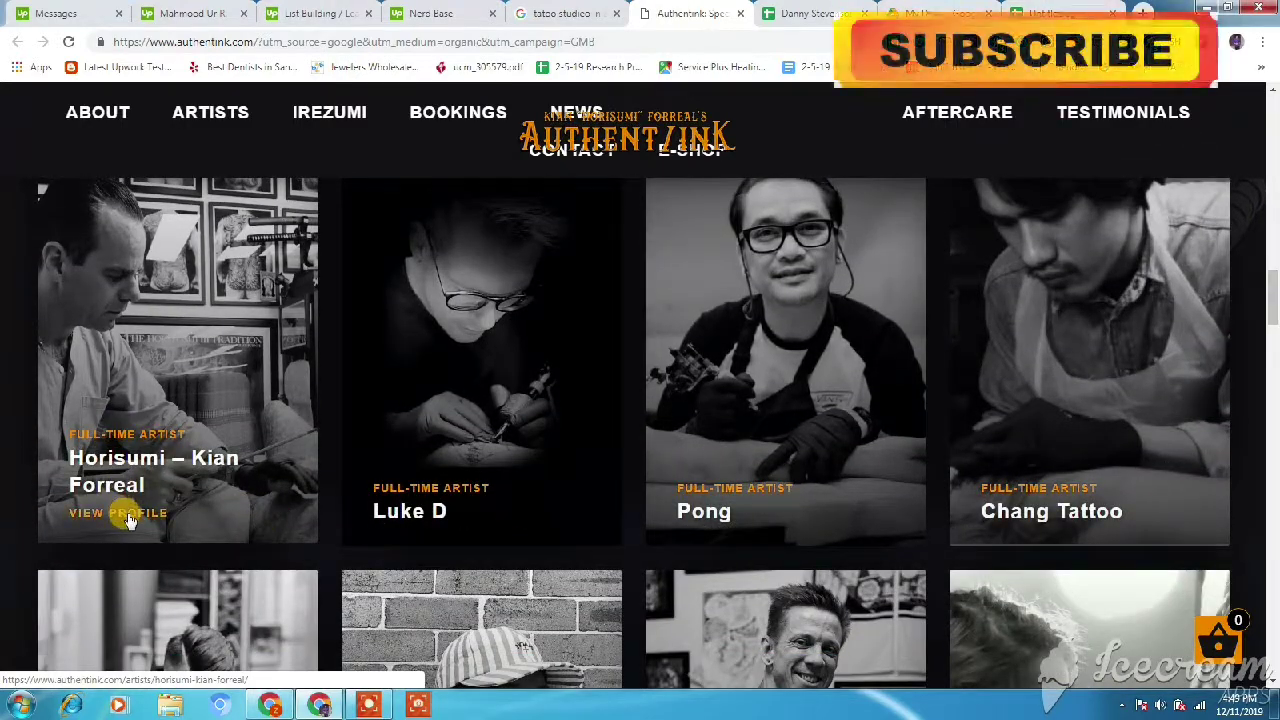
{"action": "middle_click", "coordinate": [128, 520]}
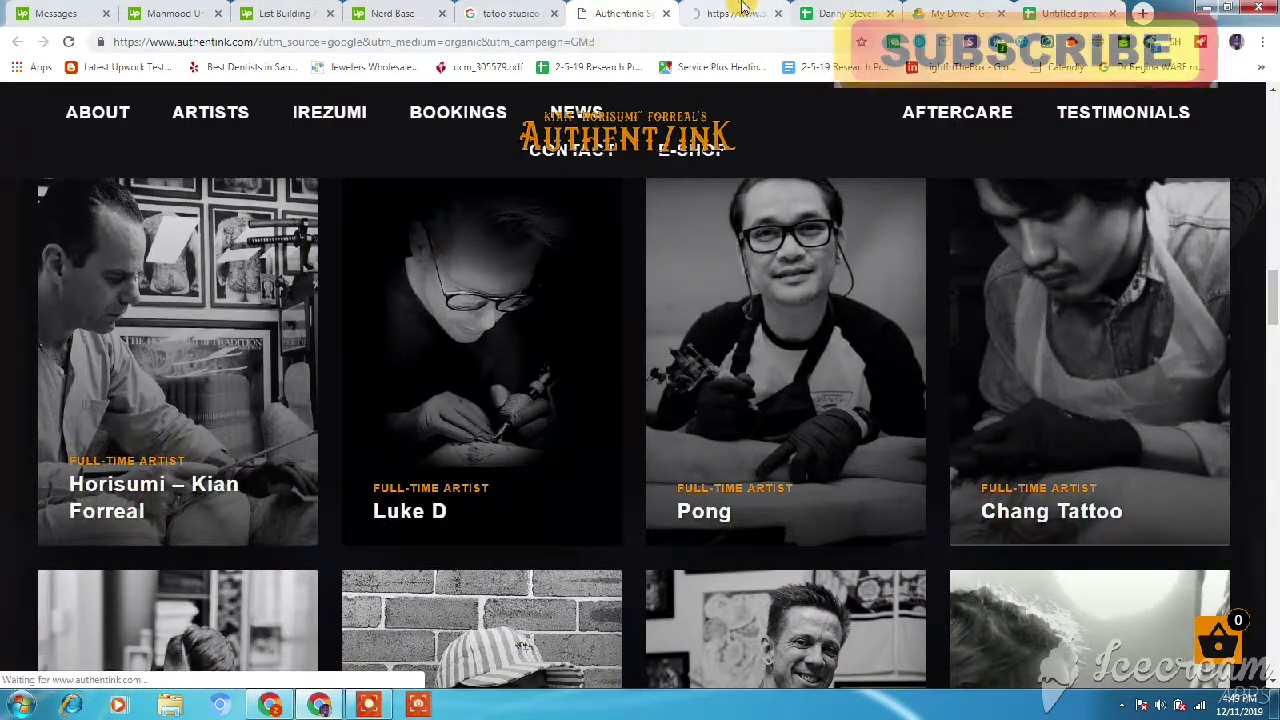
{"action": "left_click", "coordinate": [740, 12]}
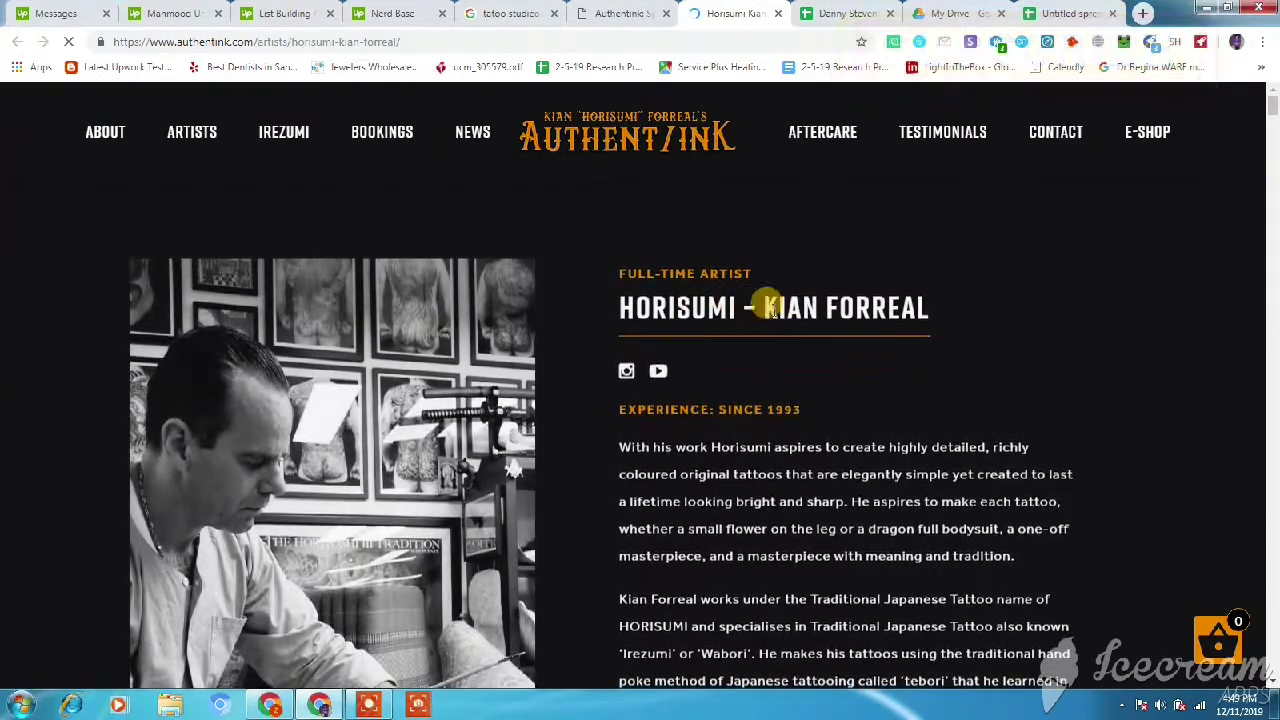
{"action": "left_click_drag", "start_coordinate": [935, 297], "coordinate": [624, 314]}
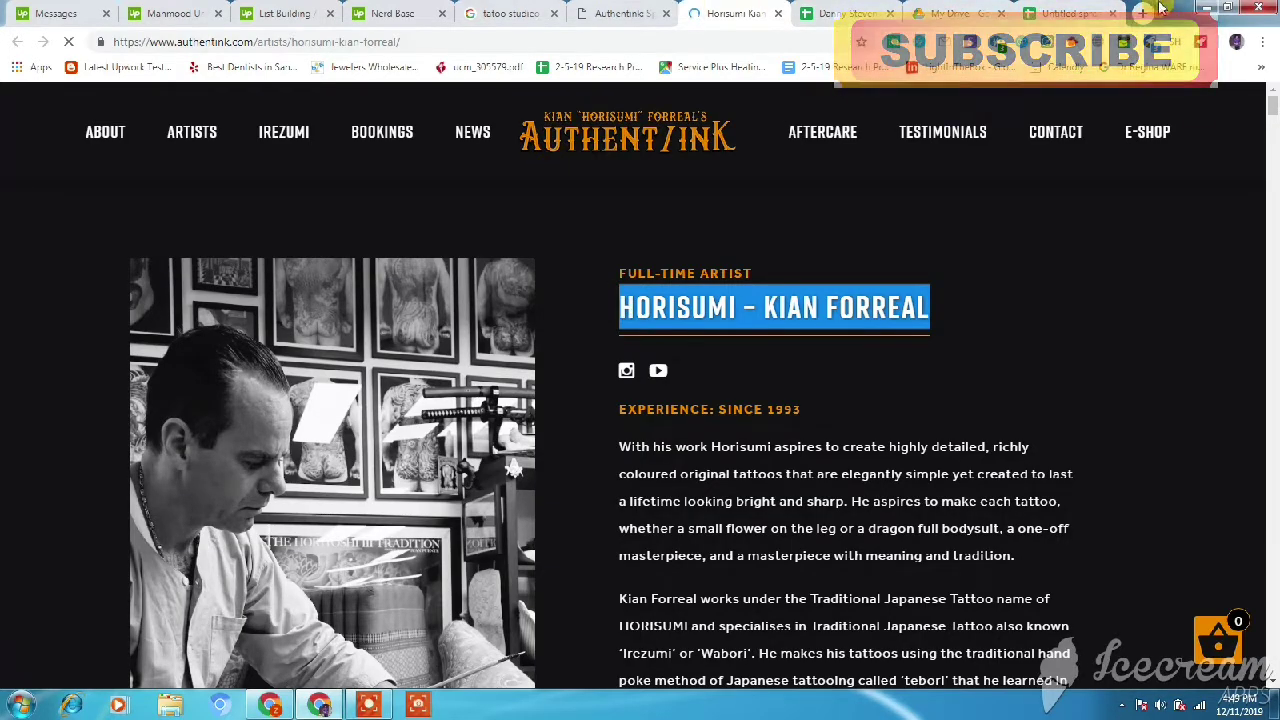
{"action": "left_click", "coordinate": [1090, 12]}
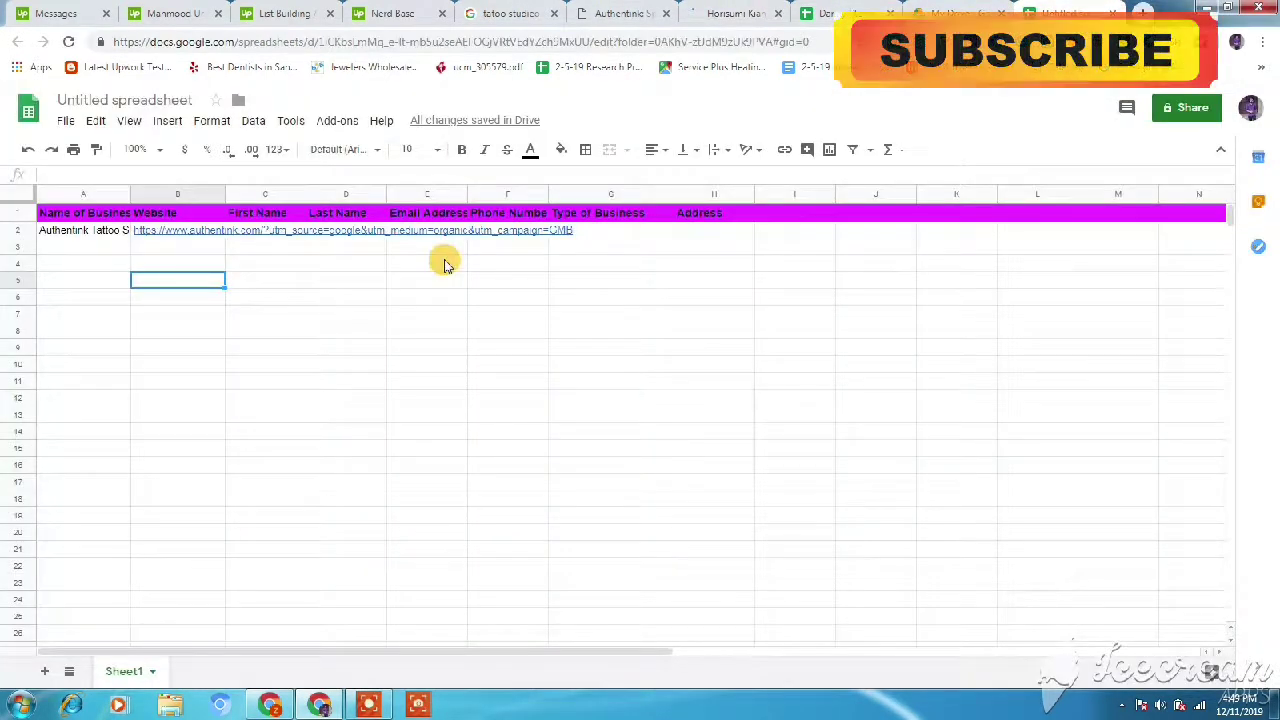
{"action": "double_click", "coordinate": [276, 233]}
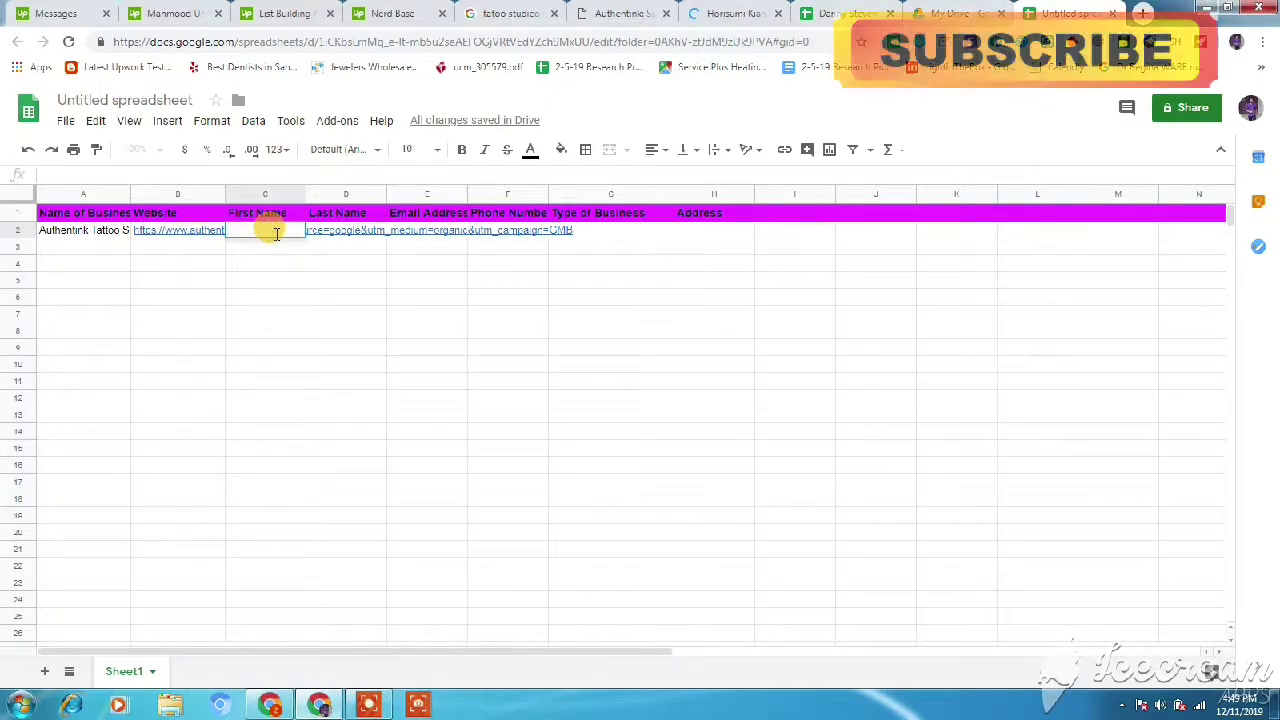
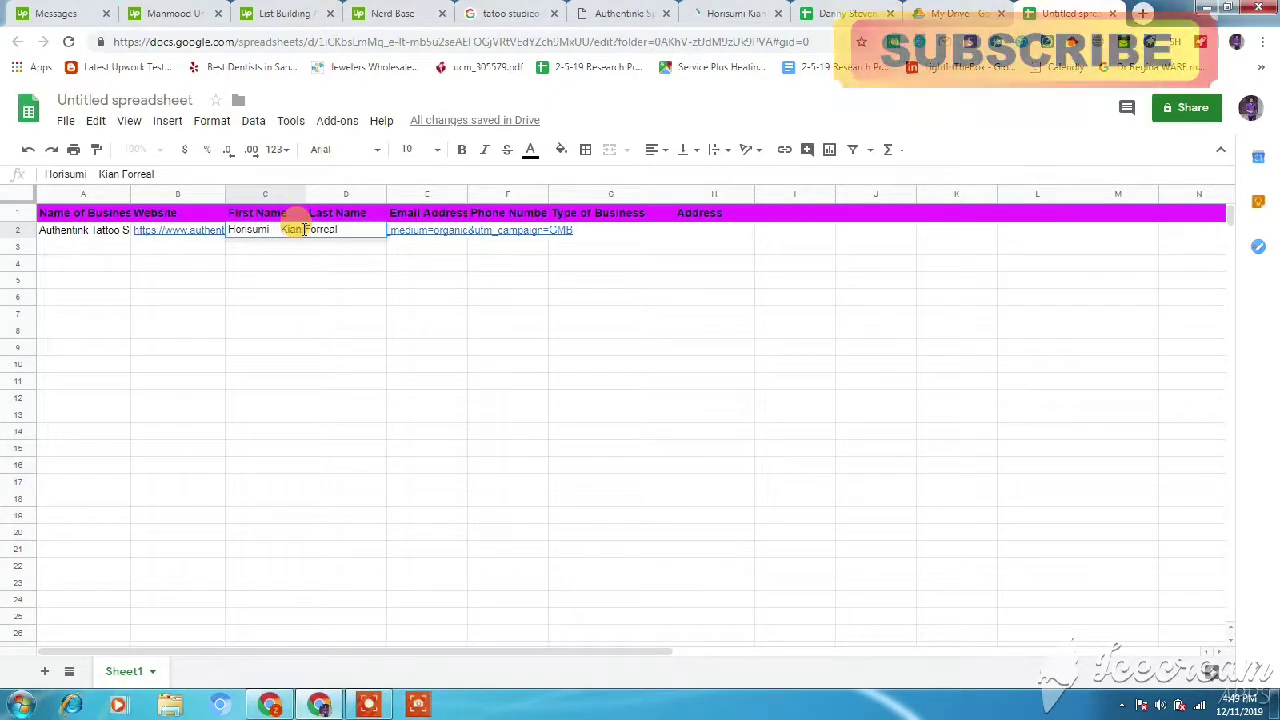
- Paste the owner's full name into C2 and move the surname into D2
{"action": "left_click_drag", "start_coordinate": [304, 230], "coordinate": [352, 228]}
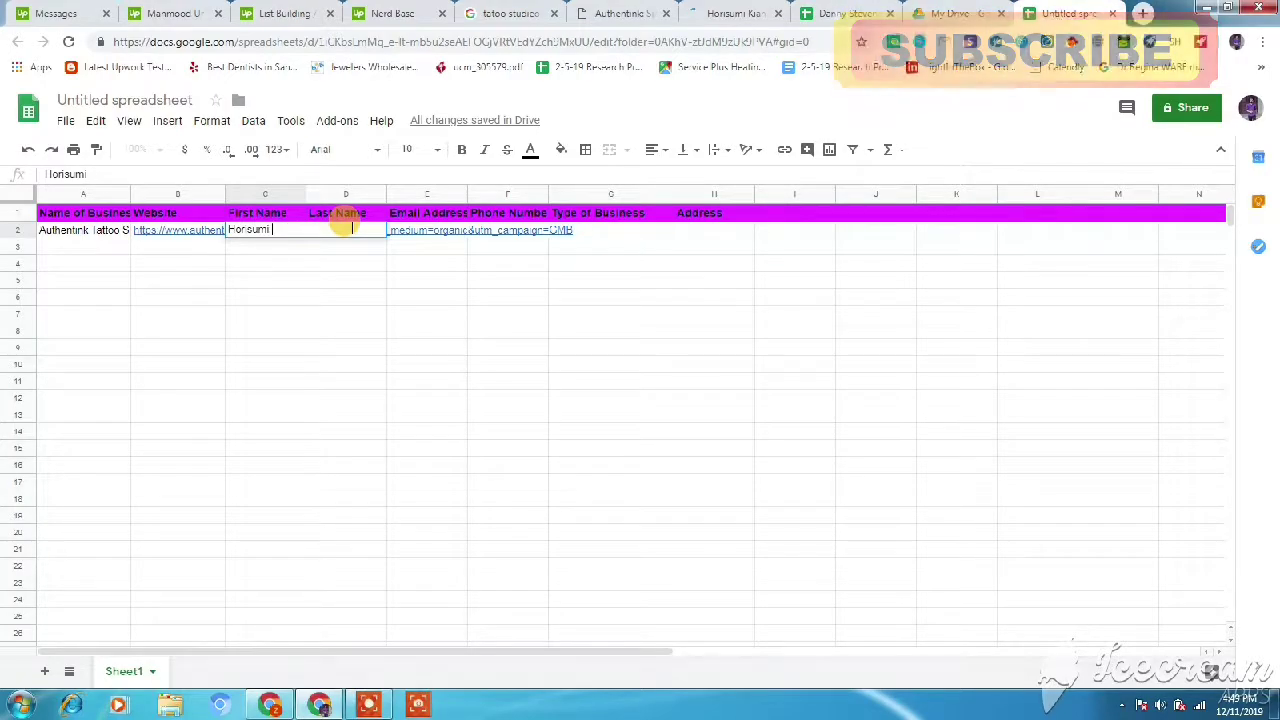
{"action": "left_click", "coordinate": [340, 297]}
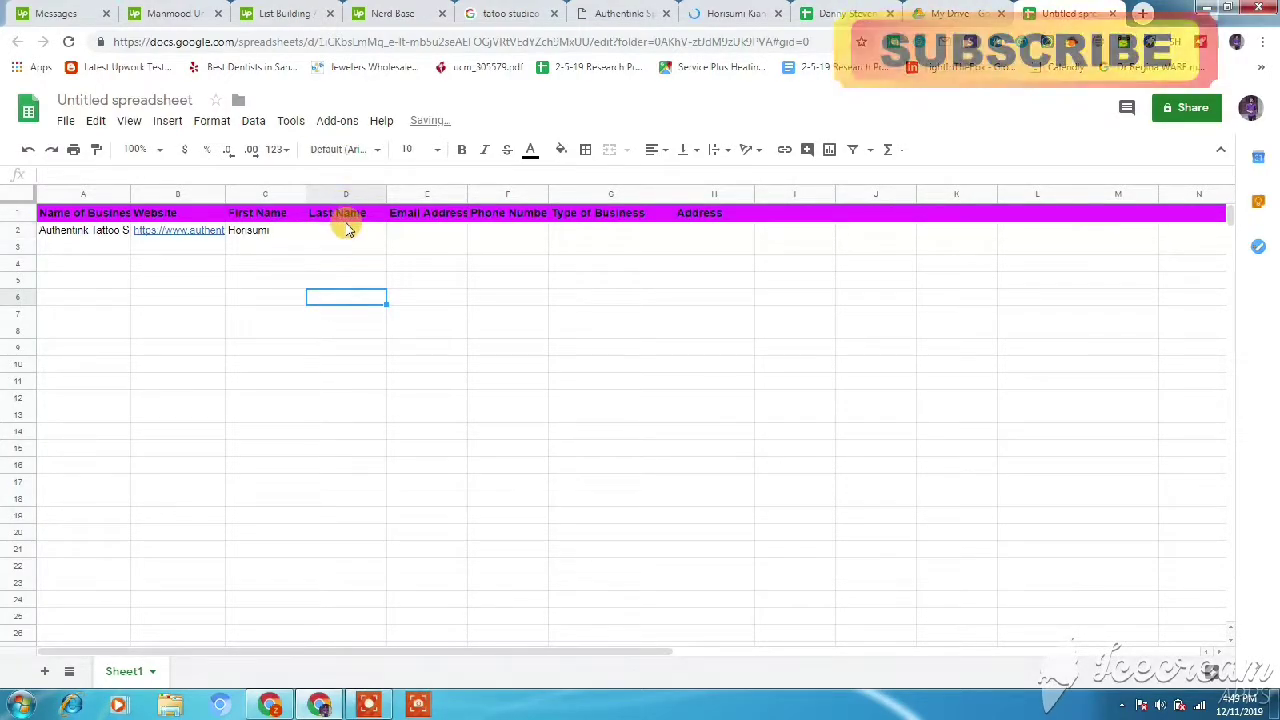
{"action": "double_click", "coordinate": [347, 230]}
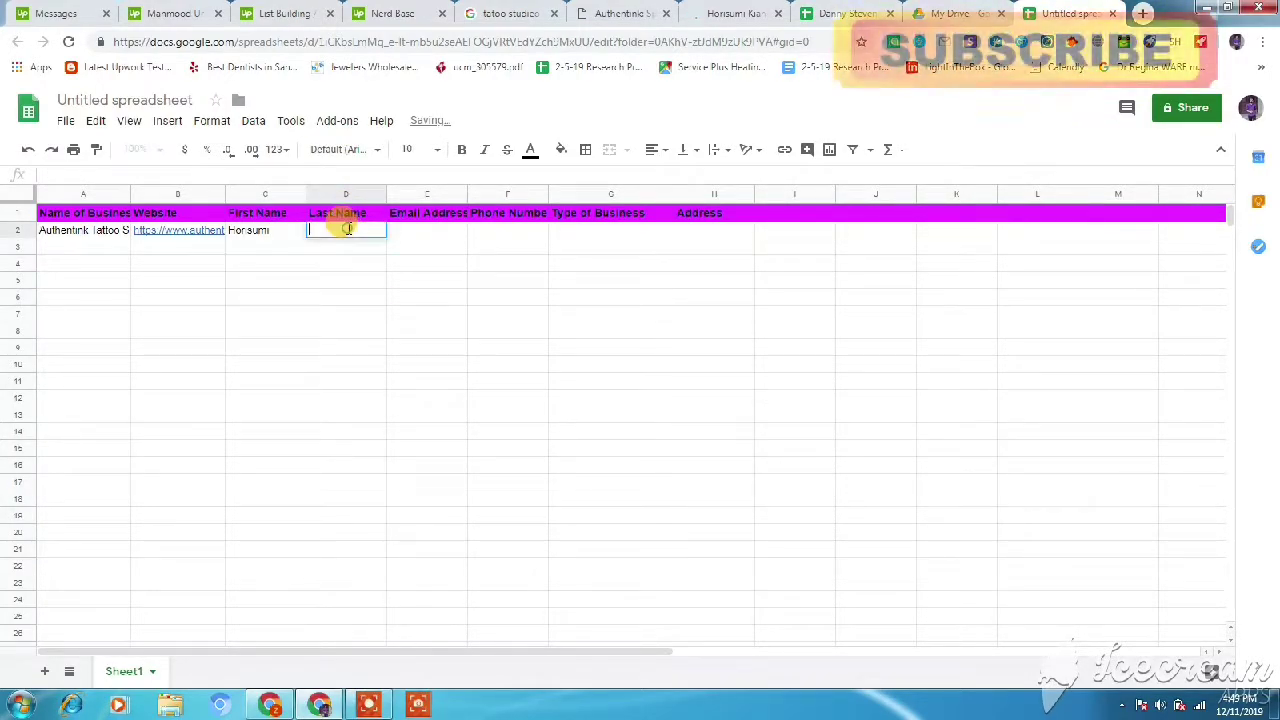
{"action": "left_click", "coordinate": [418, 302]}
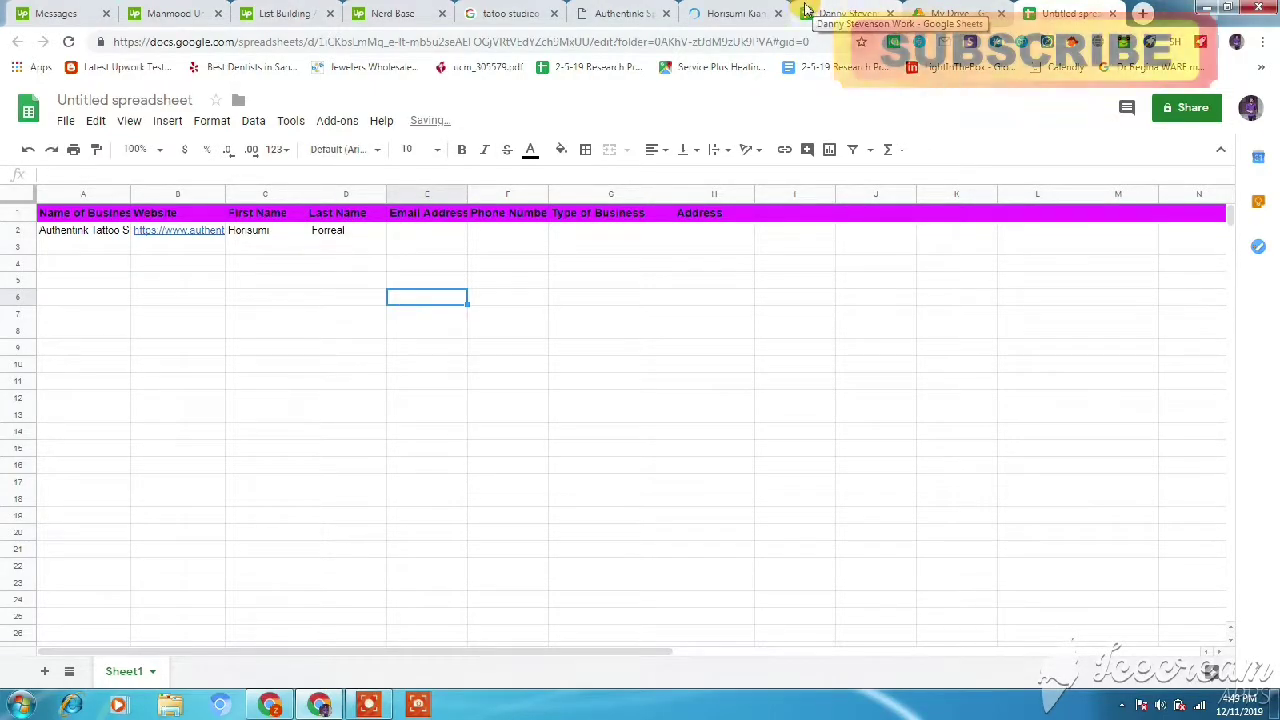
{"action": "left_click", "coordinate": [735, 13]}
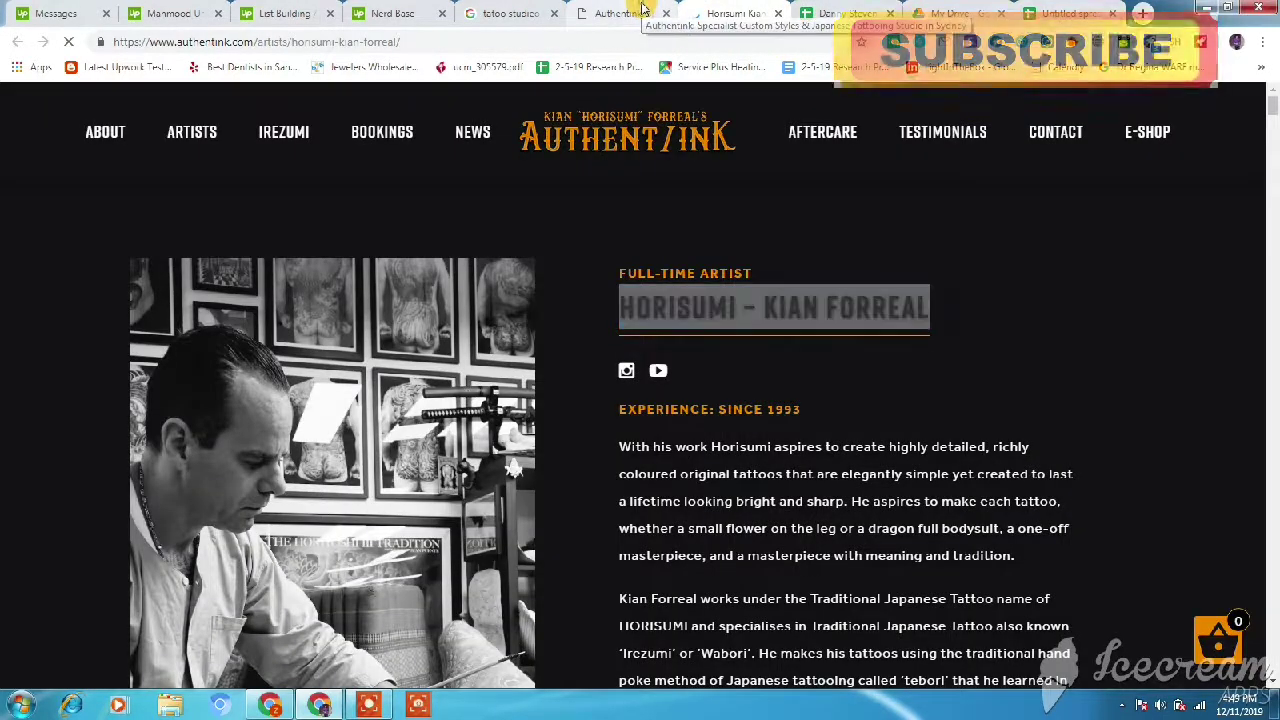
- Scroll to the Authentink Get In Touch footer and select the studio's email address
{"action": "left_click", "coordinate": [640, 12]}
{"action": "left_click", "coordinate": [745, 12]}
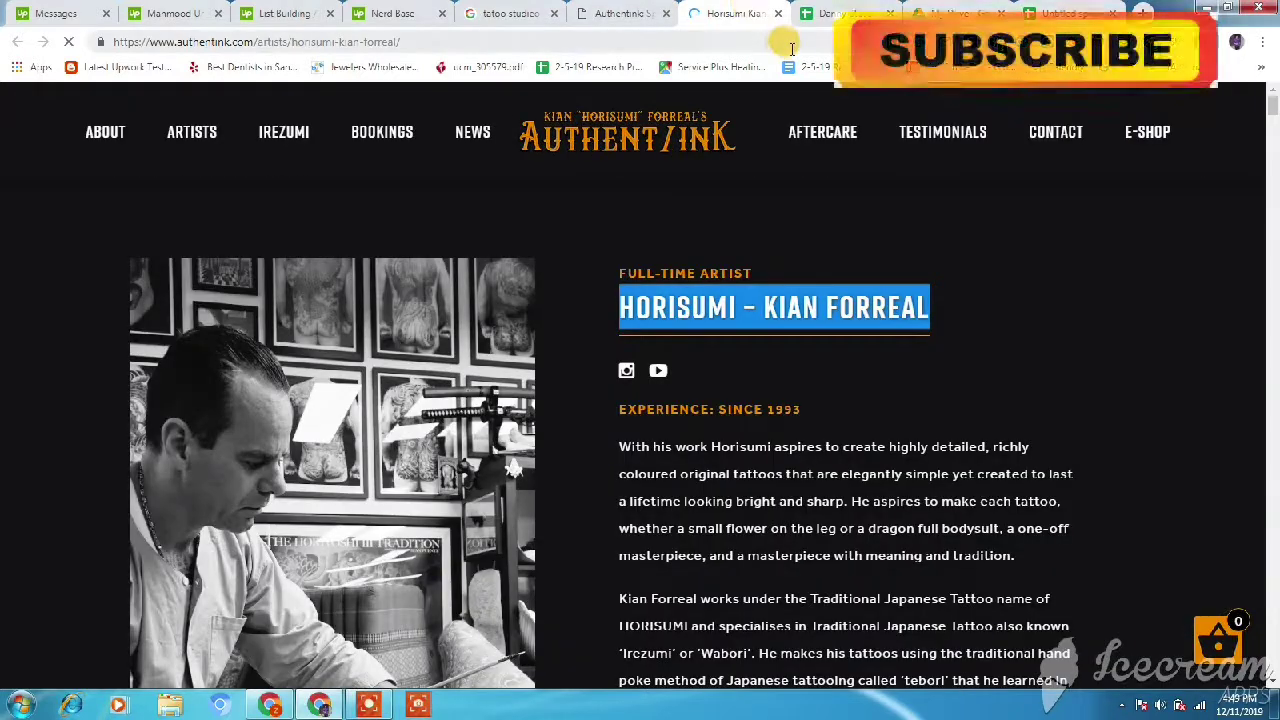
{"action": "left_click", "coordinate": [536, 10]}
{"action": "left_click", "coordinate": [622, 12]}
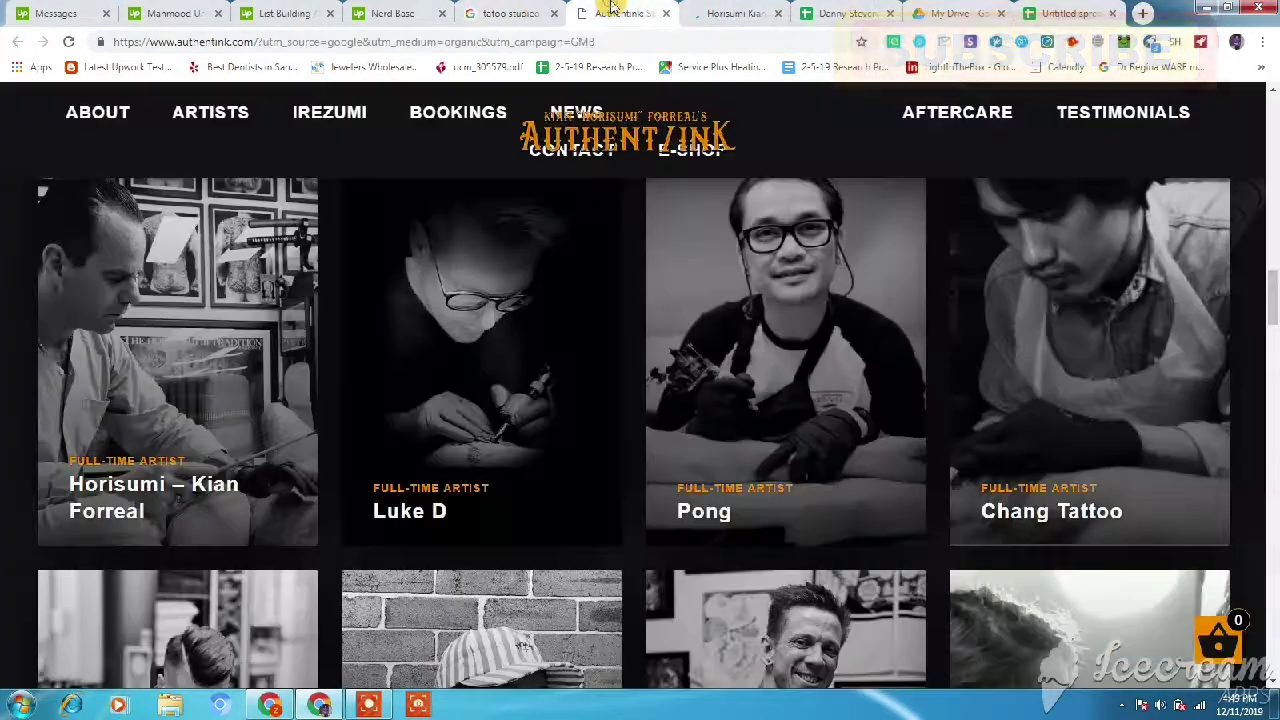
{"action": "left_click_drag", "start_coordinate": [1272, 288], "coordinate": [1273, 597]}
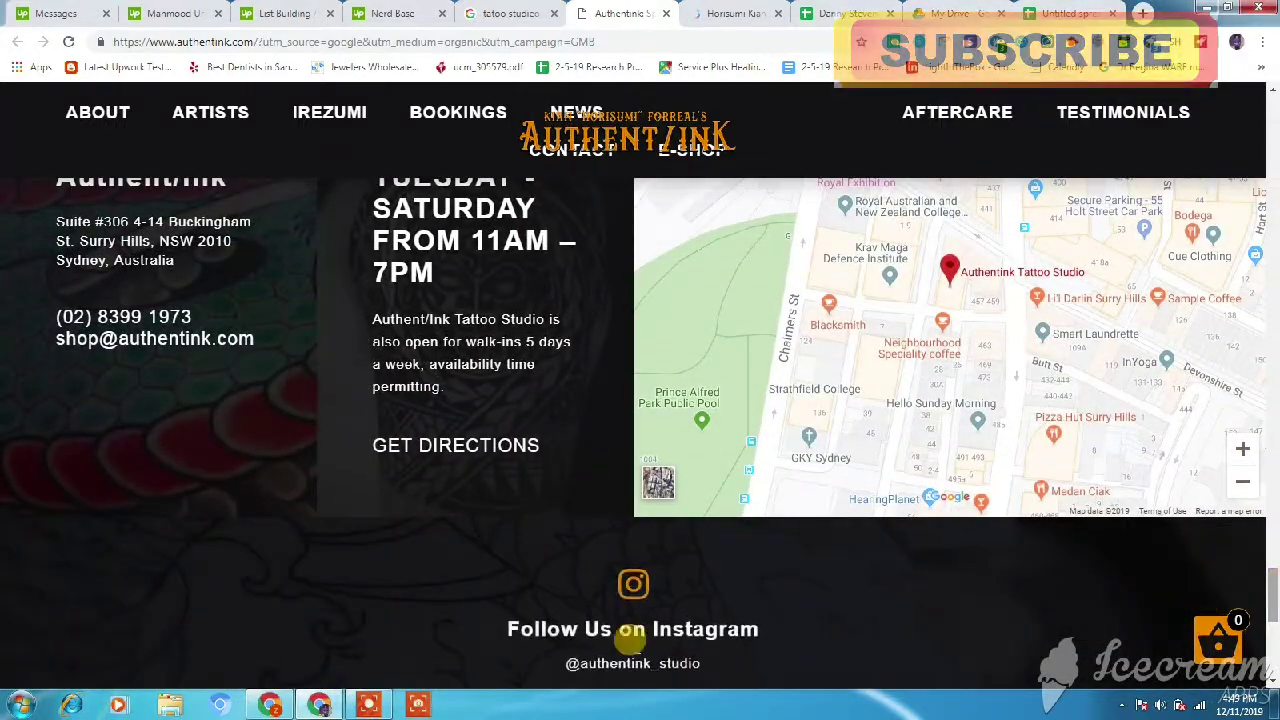
{"action": "left_click_drag", "start_coordinate": [266, 340], "coordinate": [112, 338]}
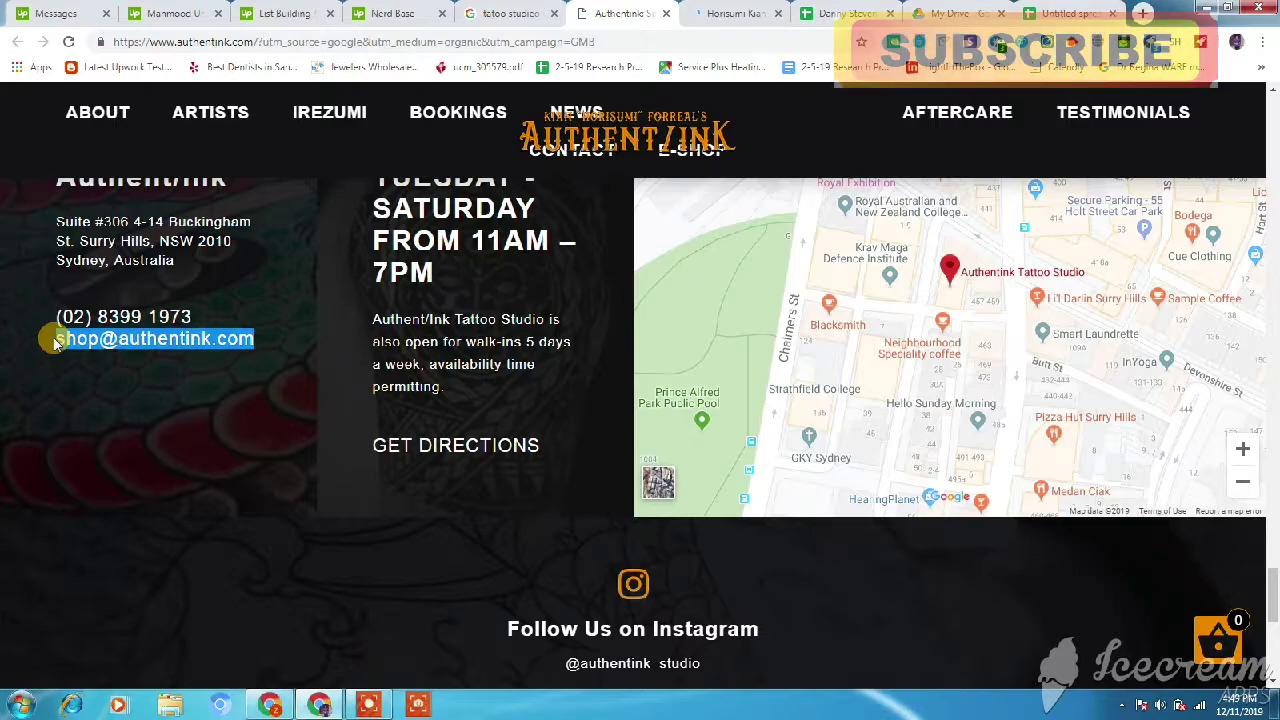
- Paste the studio's email into E2 under Email Address
{"action": "left_click", "coordinate": [1048, 8]}
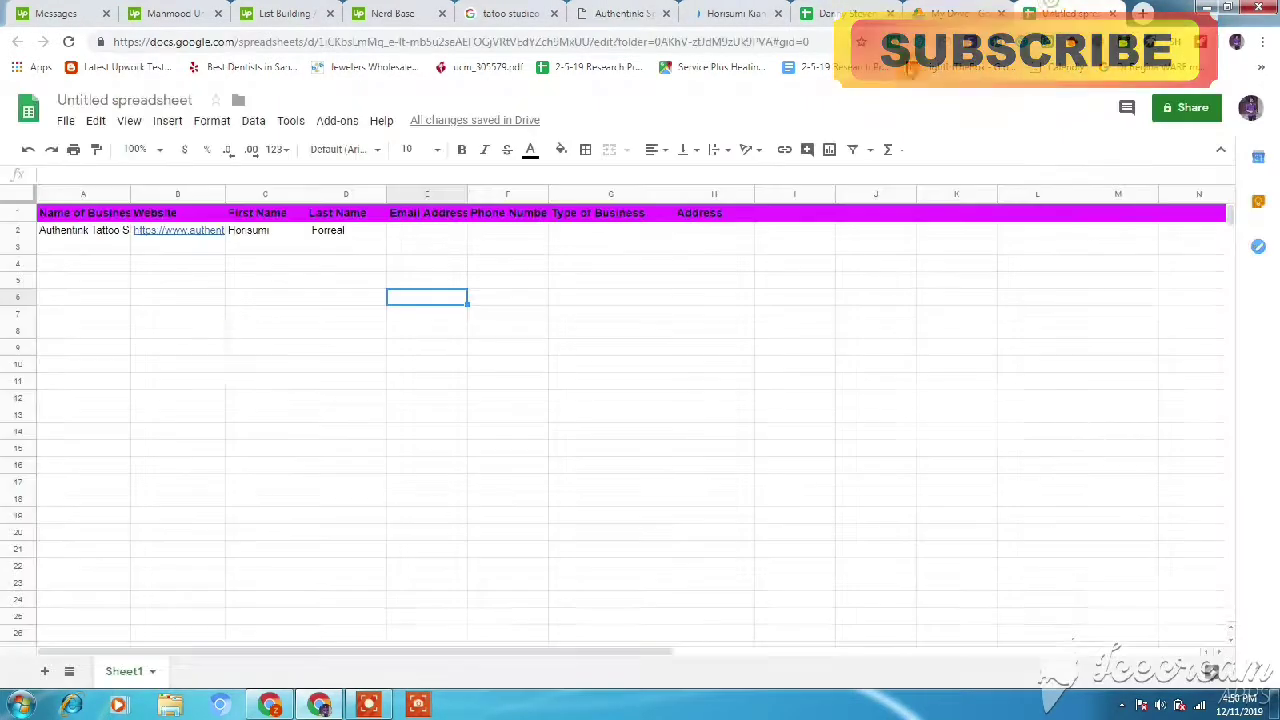
{"action": "left_click", "coordinate": [433, 236]}
{"action": "key", "text": "ctrl+v"}
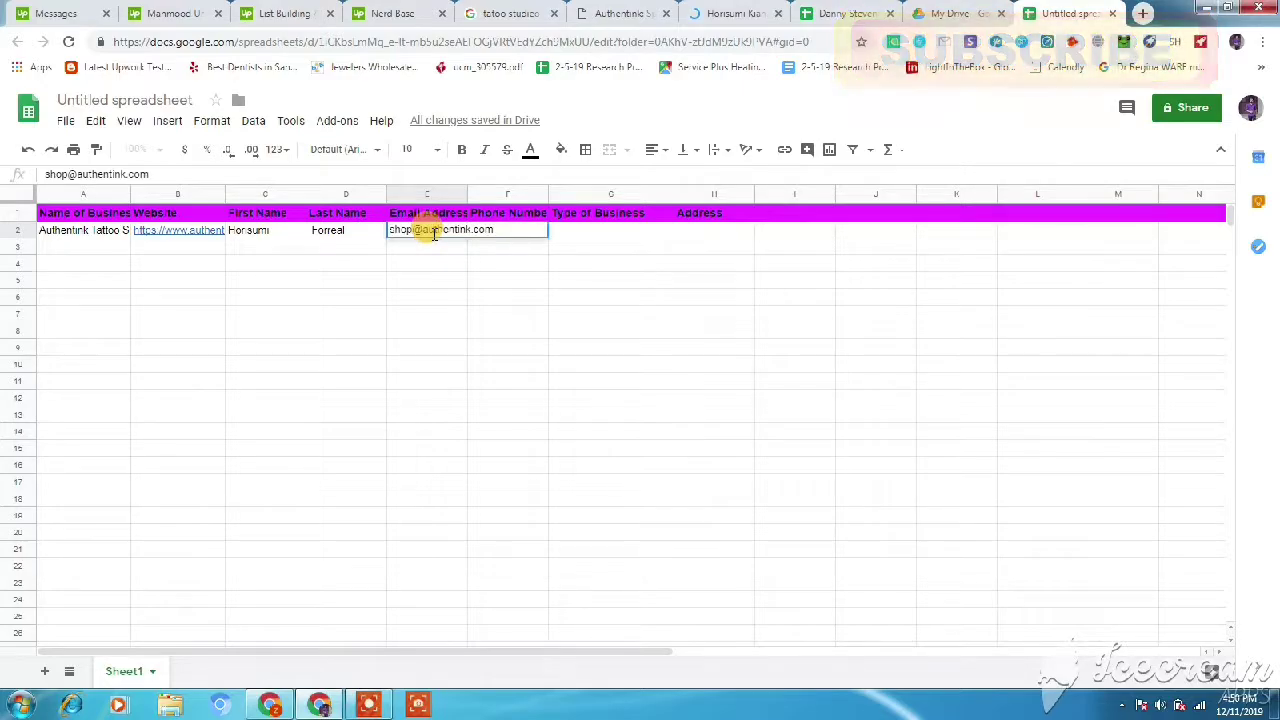
- Copy the studio's phone number from its website and paste it into F2
{"action": "left_click", "coordinate": [636, 12]}
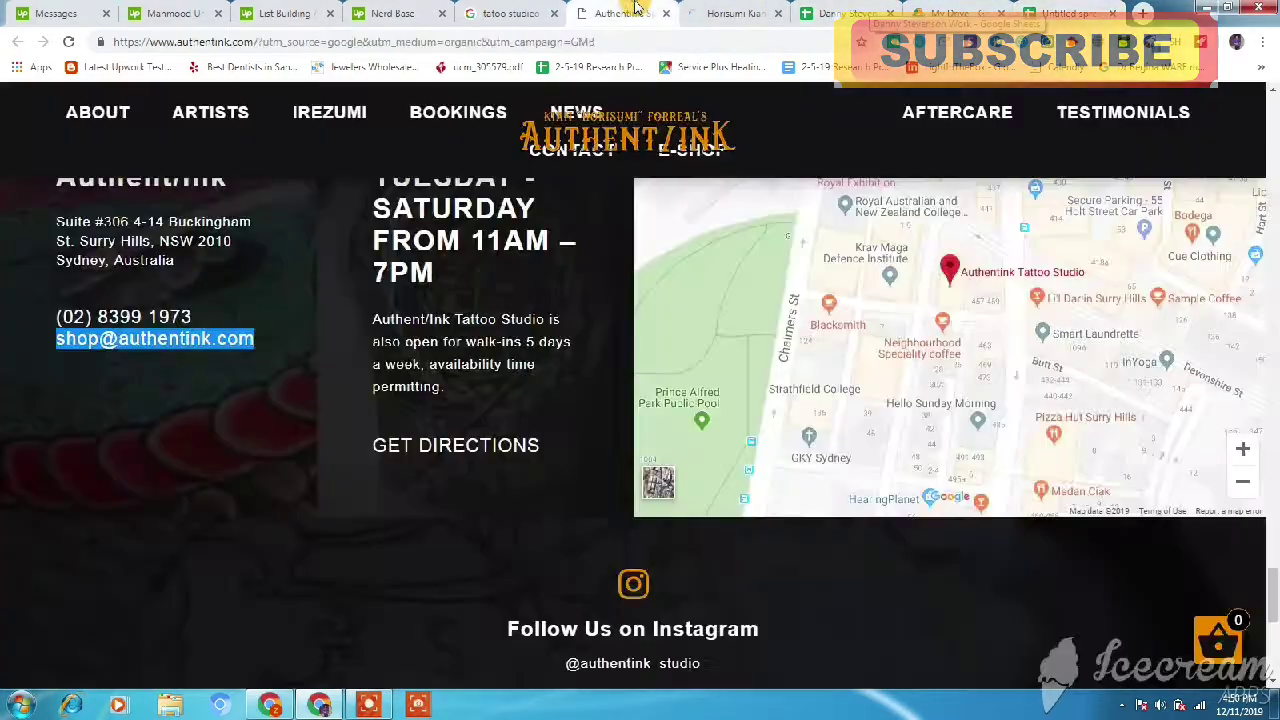
{"action": "mouse_move", "coordinate": [217, 300]}
{"action": "left_mouse_down"}
{"action": "mouse_move", "coordinate": [60, 300]}
{"action": "mouse_move", "coordinate": [205, 302]}
{"action": "left_mouse_up"}
{"action": "key", "text": "ctrl+c"}
{"action": "left_click", "coordinate": [55, 305]}
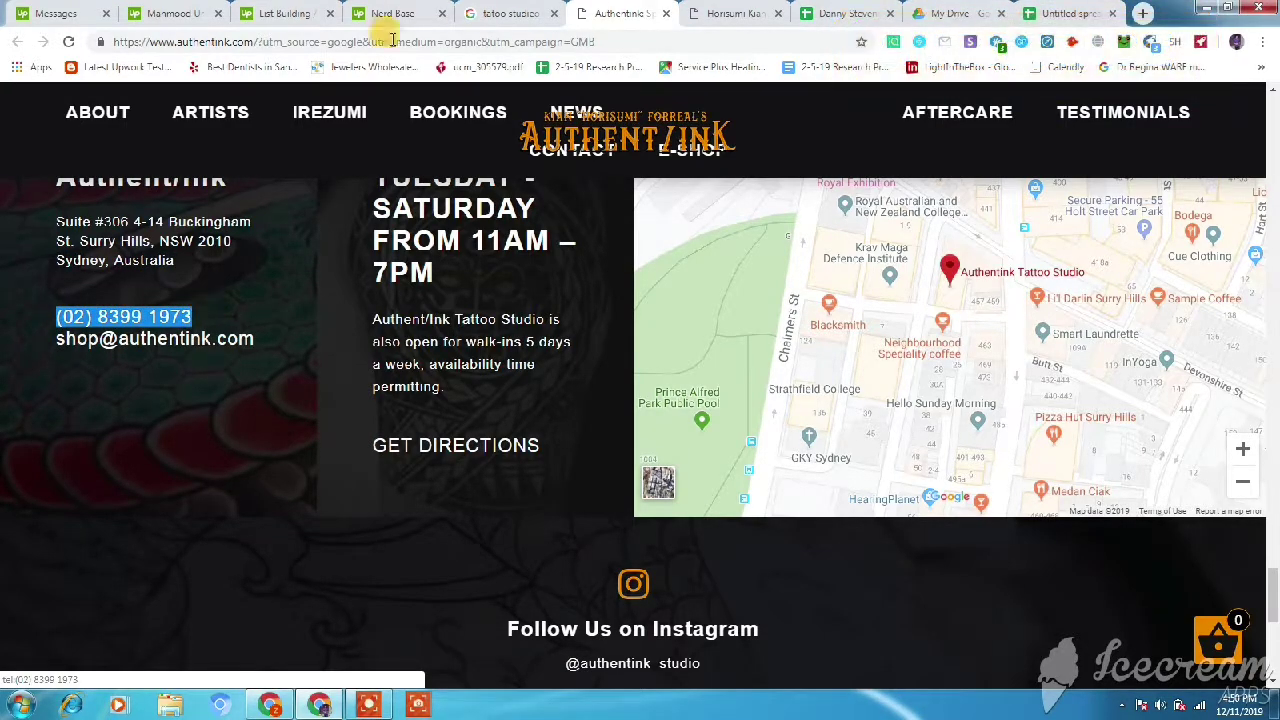
{"action": "left_click", "coordinate": [1070, 13]}
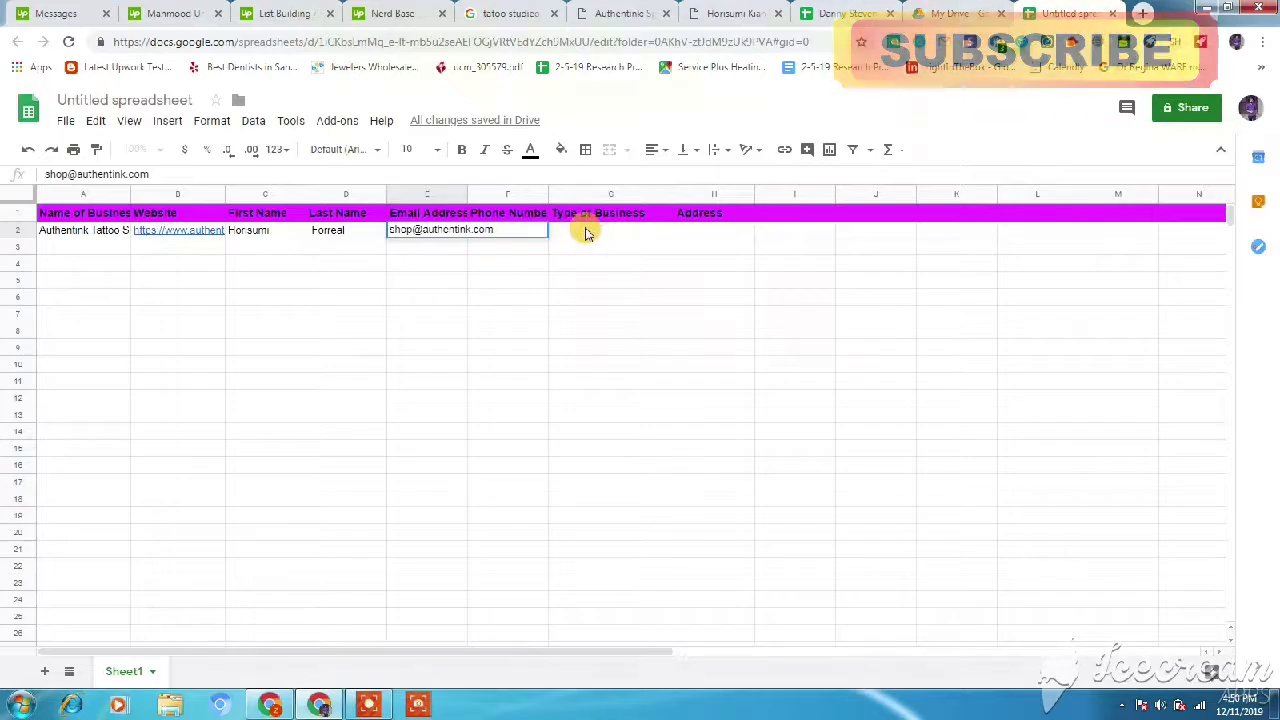
{"action": "left_click", "coordinate": [580, 230]}
{"action": "left_click", "coordinate": [510, 235]}
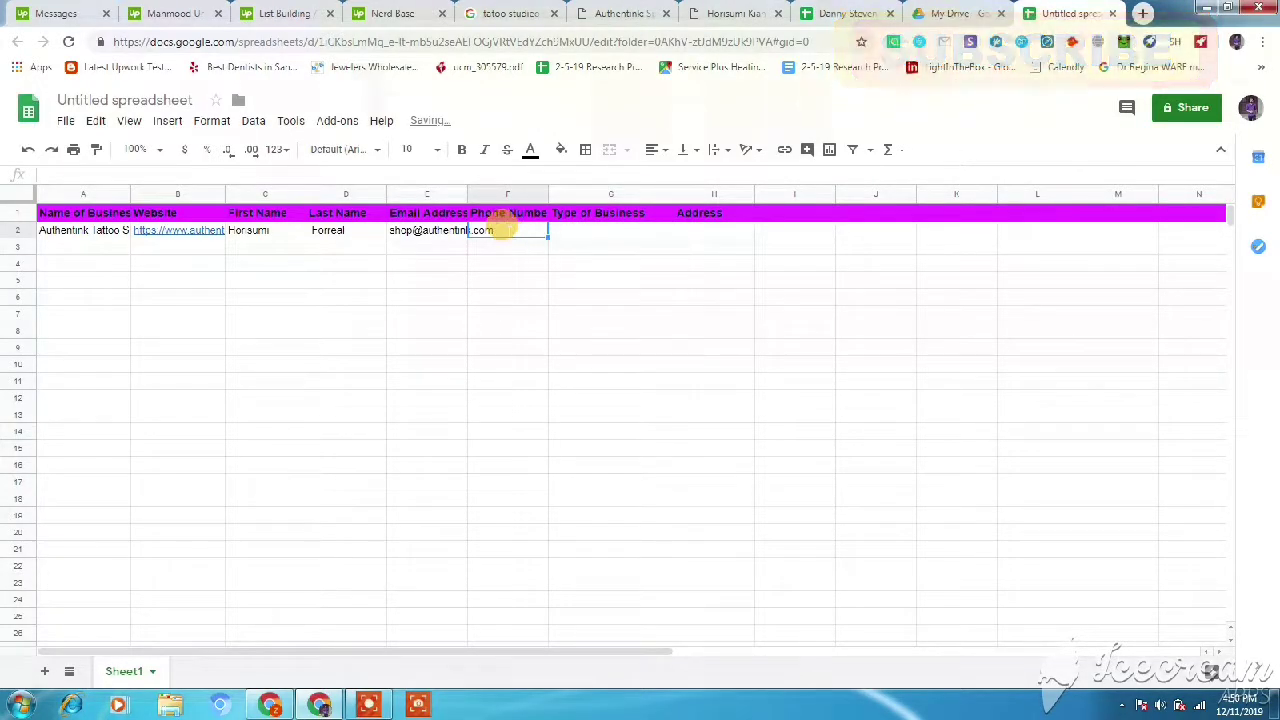
{"action": "key", "text": "ctrl+v"}
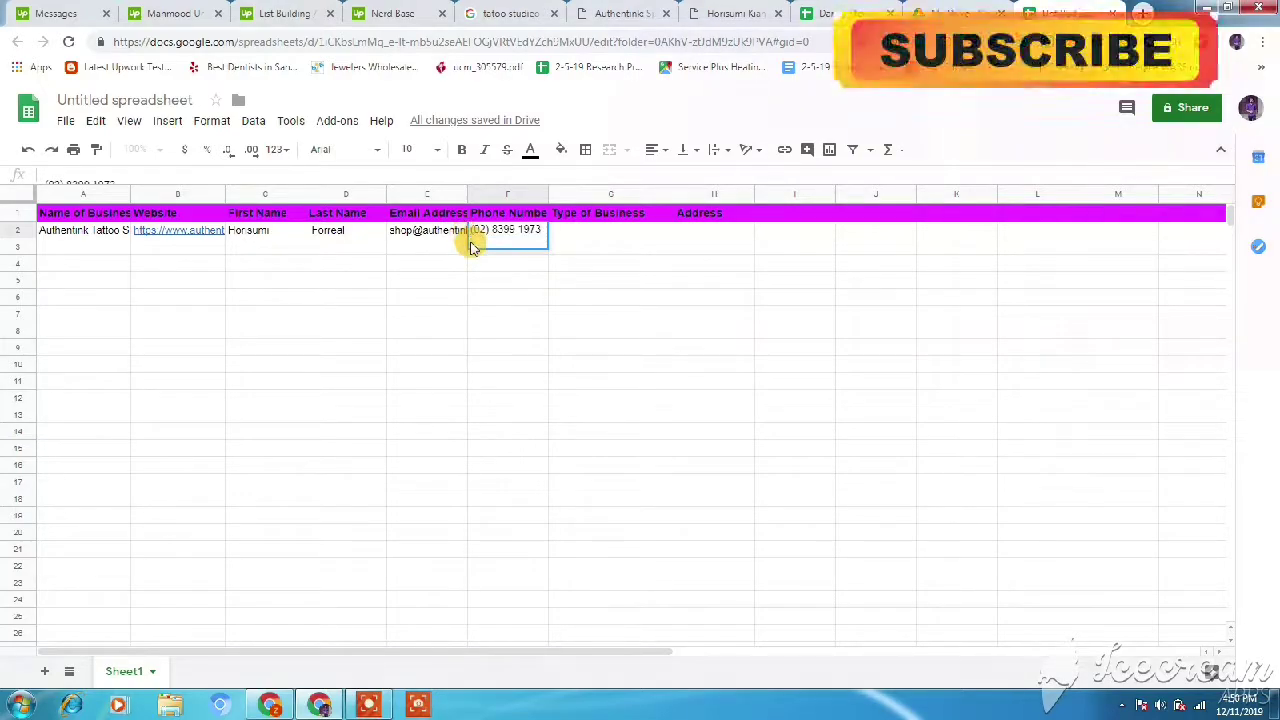
{"action": "left_click", "coordinate": [491, 266]}
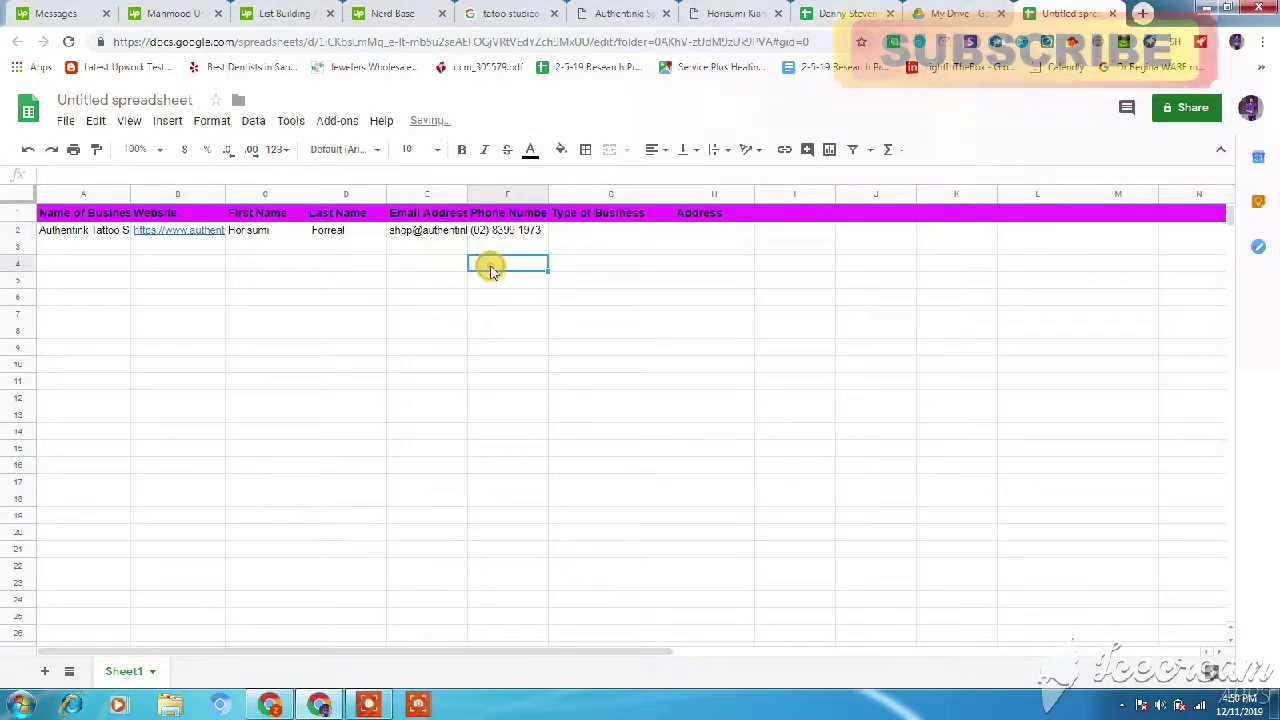
- Enter Tattoo studio as the Type of Business in G2
{"action": "double_click", "coordinate": [587, 231]}
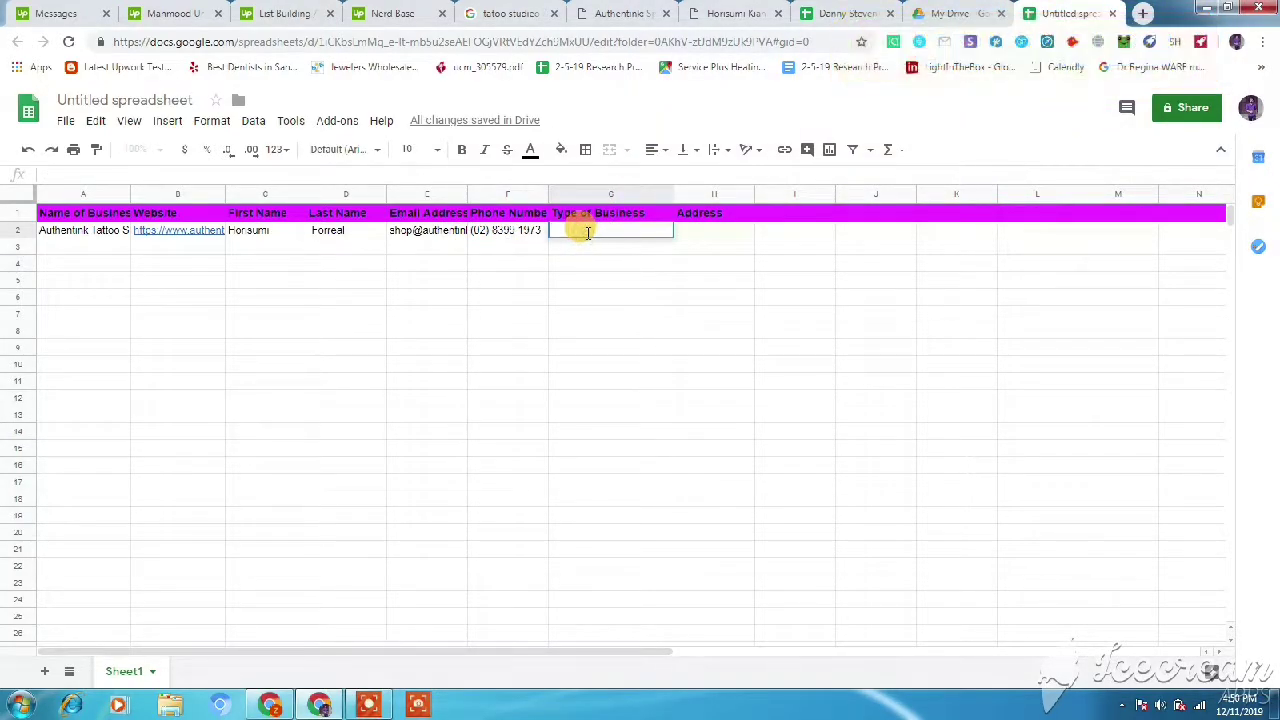
{"action": "type", "text": "Tat"}
{"action": "key", "text": "BackSpace"}
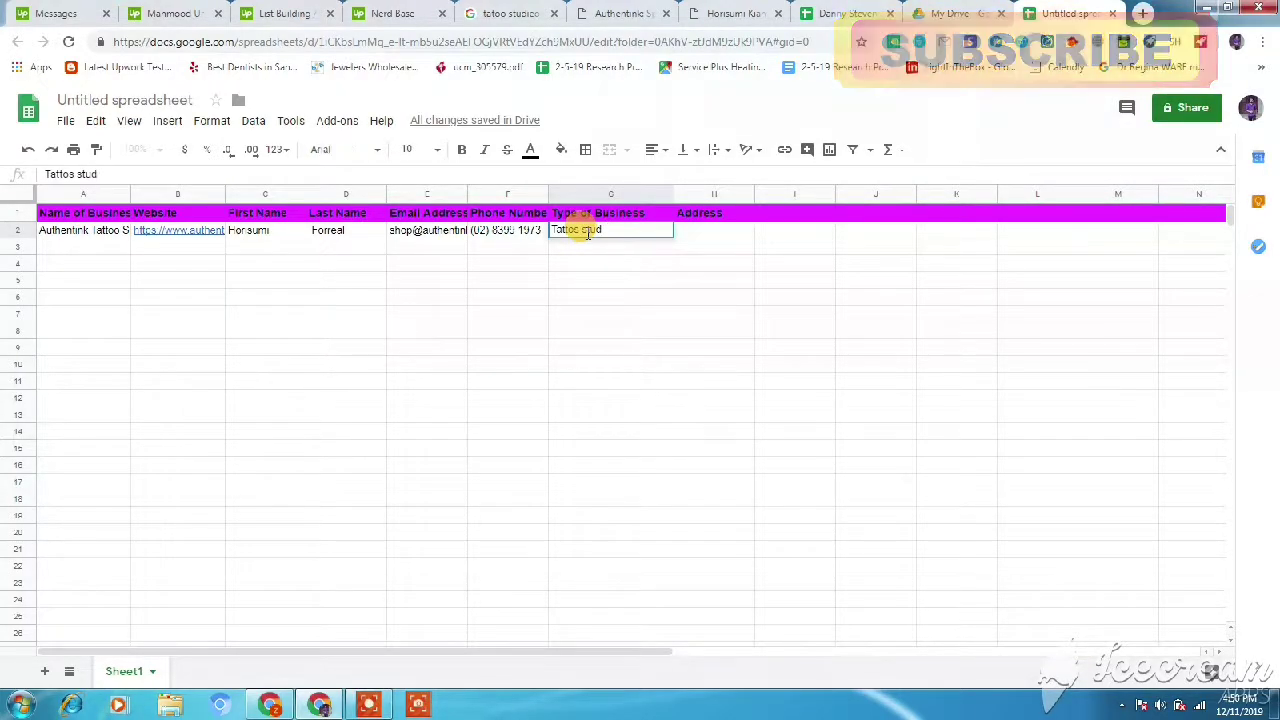
{"action": "left_click", "coordinate": [714, 400]}
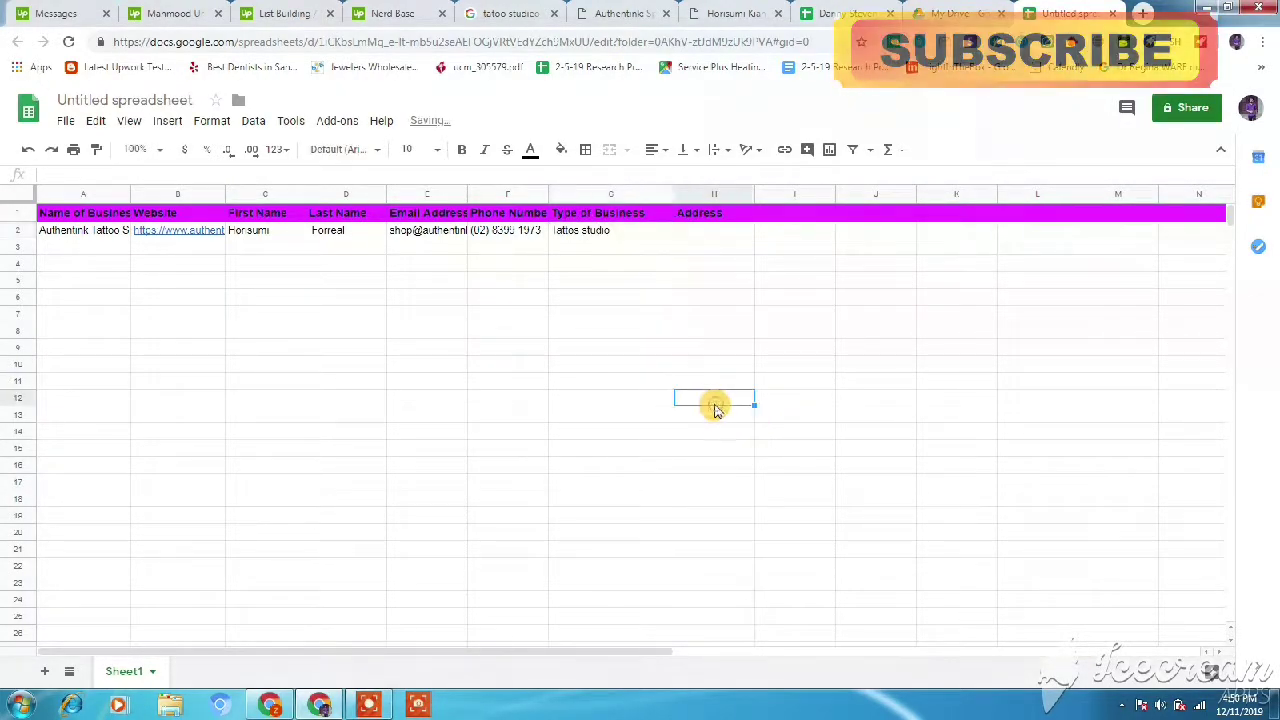
{"action": "left_click", "coordinate": [510, 13]}
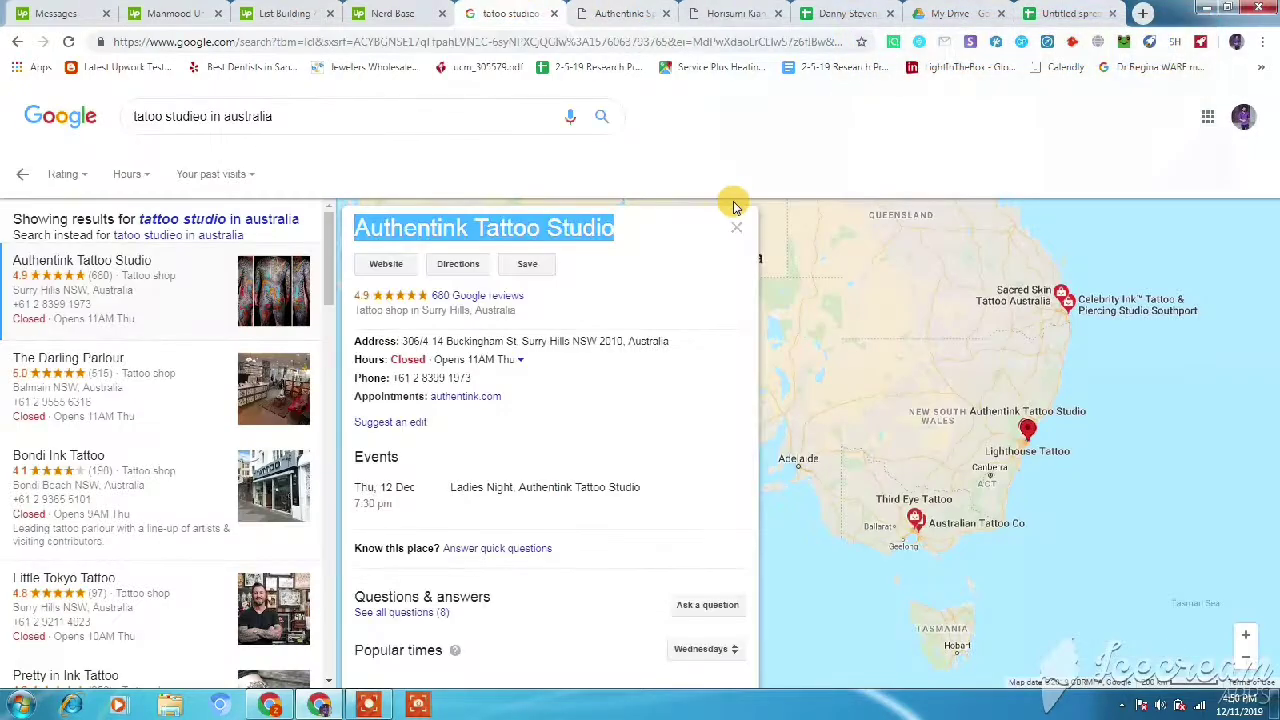
- Select Authentink's Surry Hills street address in its Google listing
{"action": "left_click_drag", "start_coordinate": [670, 341], "coordinate": [405, 338]}
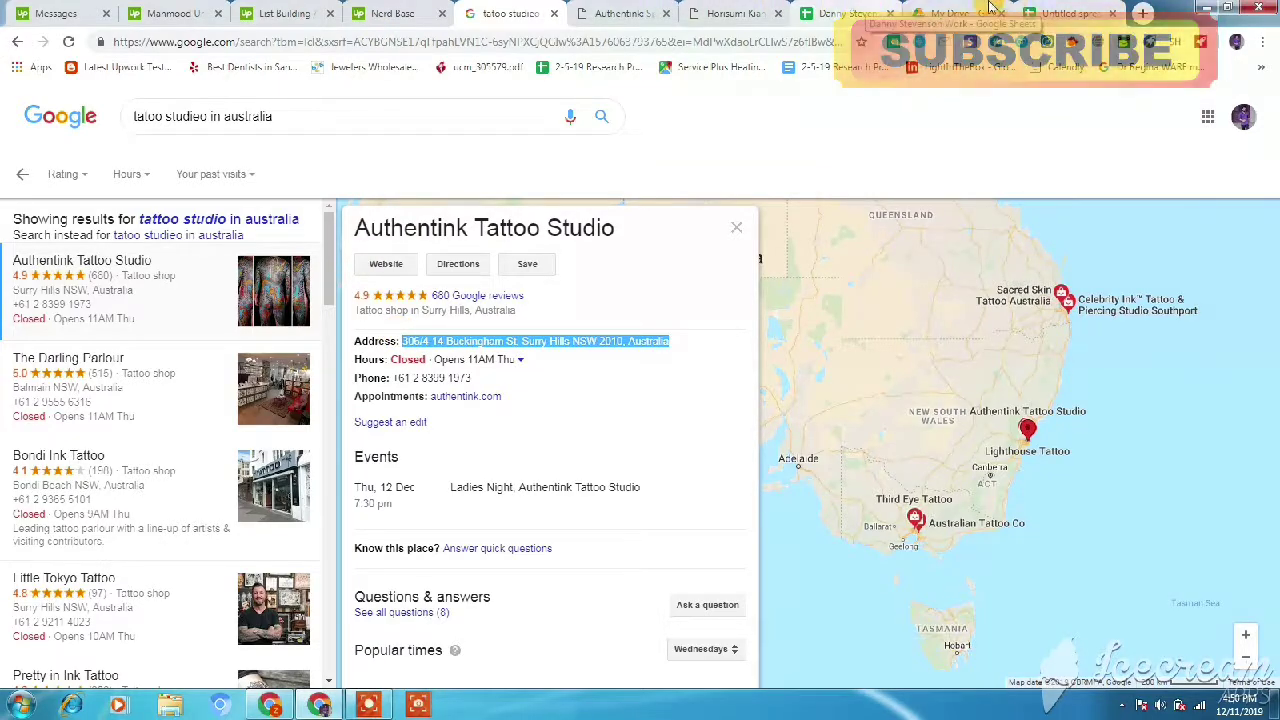
{"action": "left_click", "coordinate": [1066, 13]}
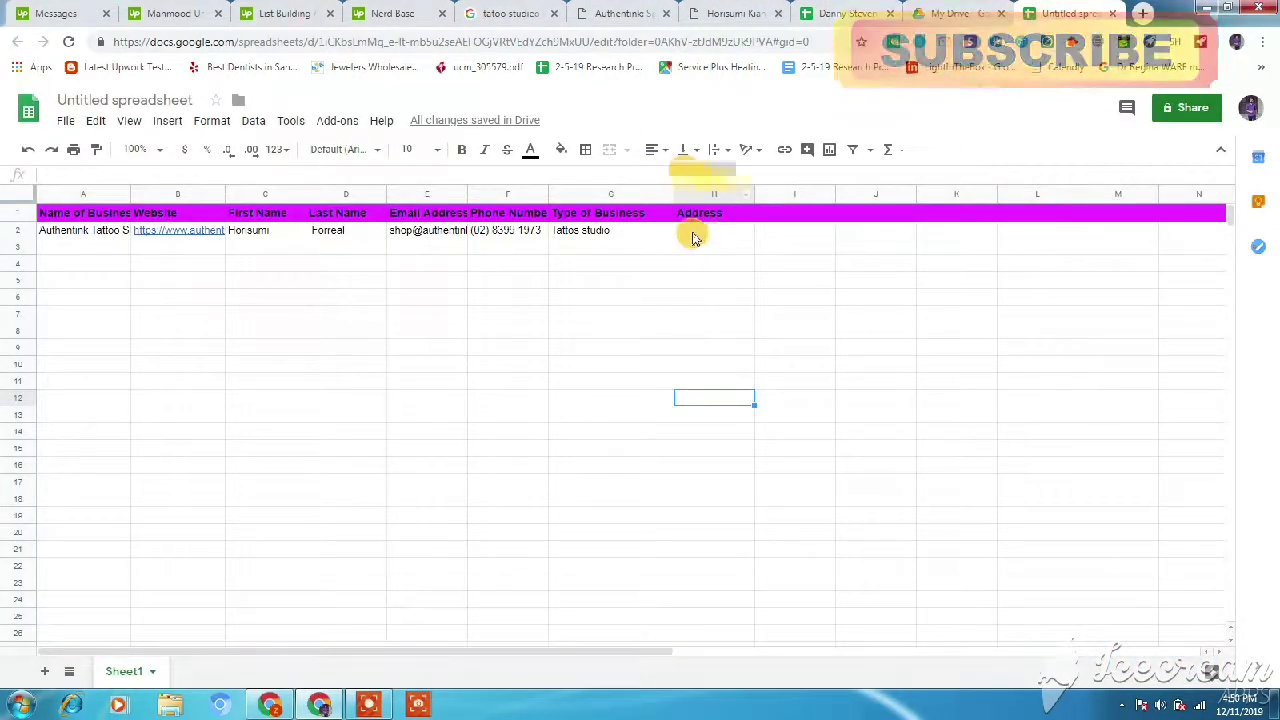
- Paste the studio's street address into H2, then switch to the existing tattoo-studio lead list
{"action": "double_click", "coordinate": [693, 233]}
{"action": "type", "text": "306/4-14 Buckingham St, Surry Hills NSW 2010, Australia"}
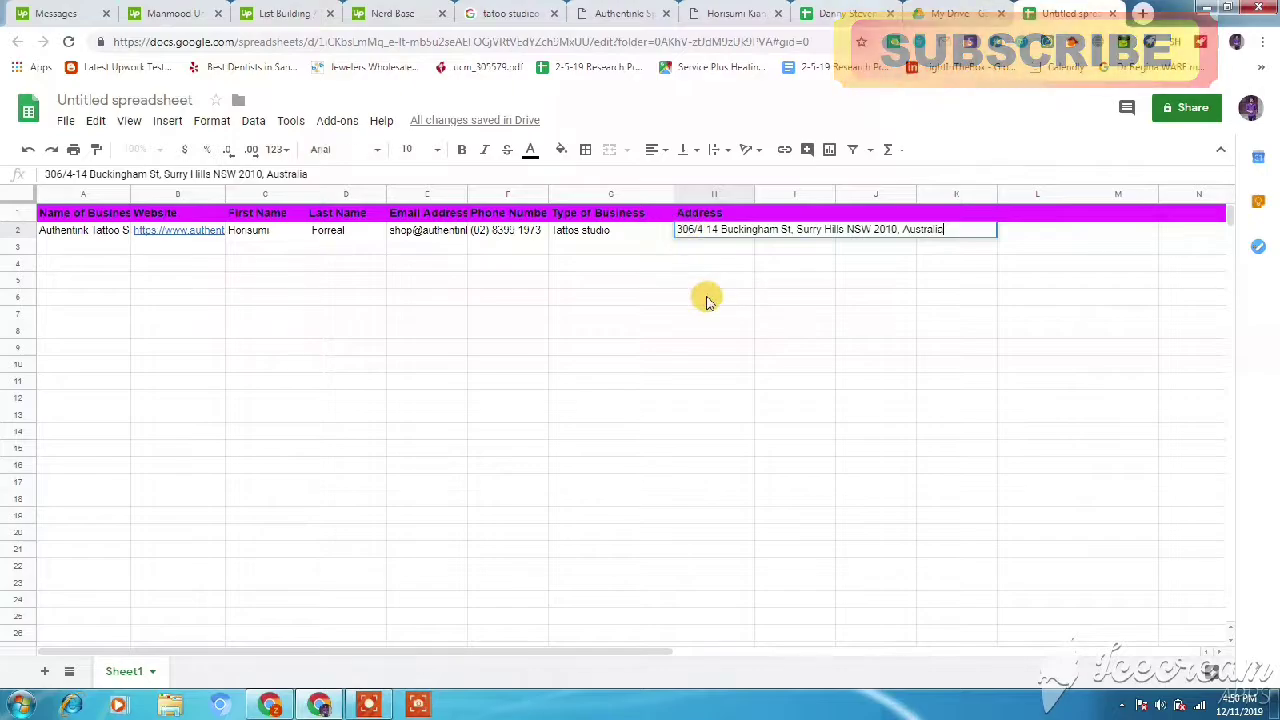
{"action": "left_click", "coordinate": [707, 298]}
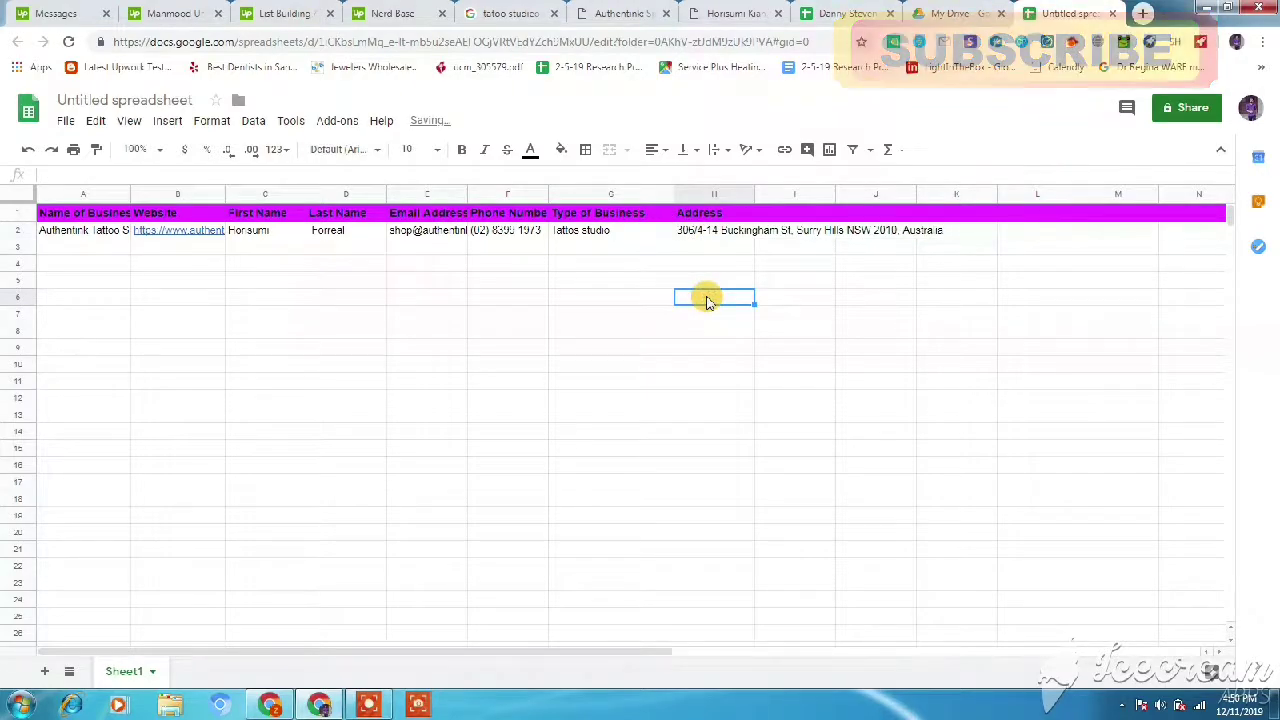
{"action": "left_click", "coordinate": [832, 10]}
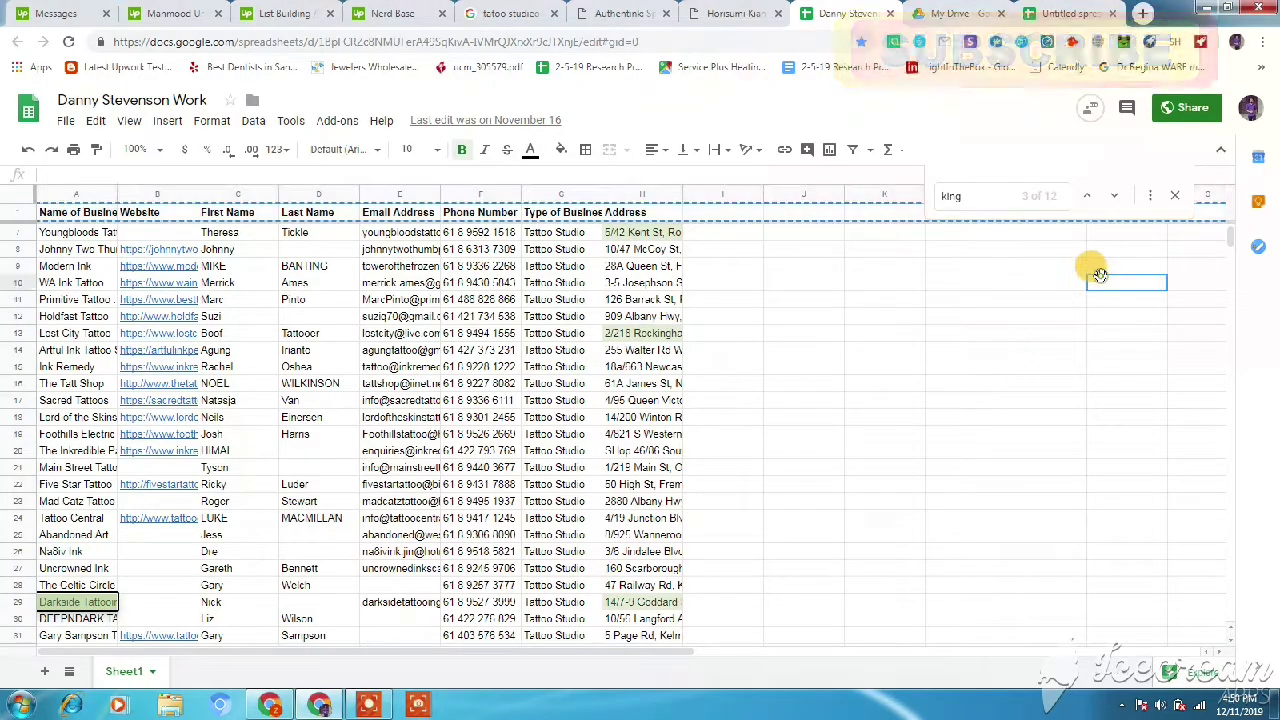
{"action": "mouse_move", "coordinate": [1223, 229]}
{"action": "left_mouse_down"}
{"action": "mouse_move", "coordinate": [1231, 272]}
{"action": "mouse_move", "coordinate": [1231, 232]}
{"action": "left_mouse_up"}
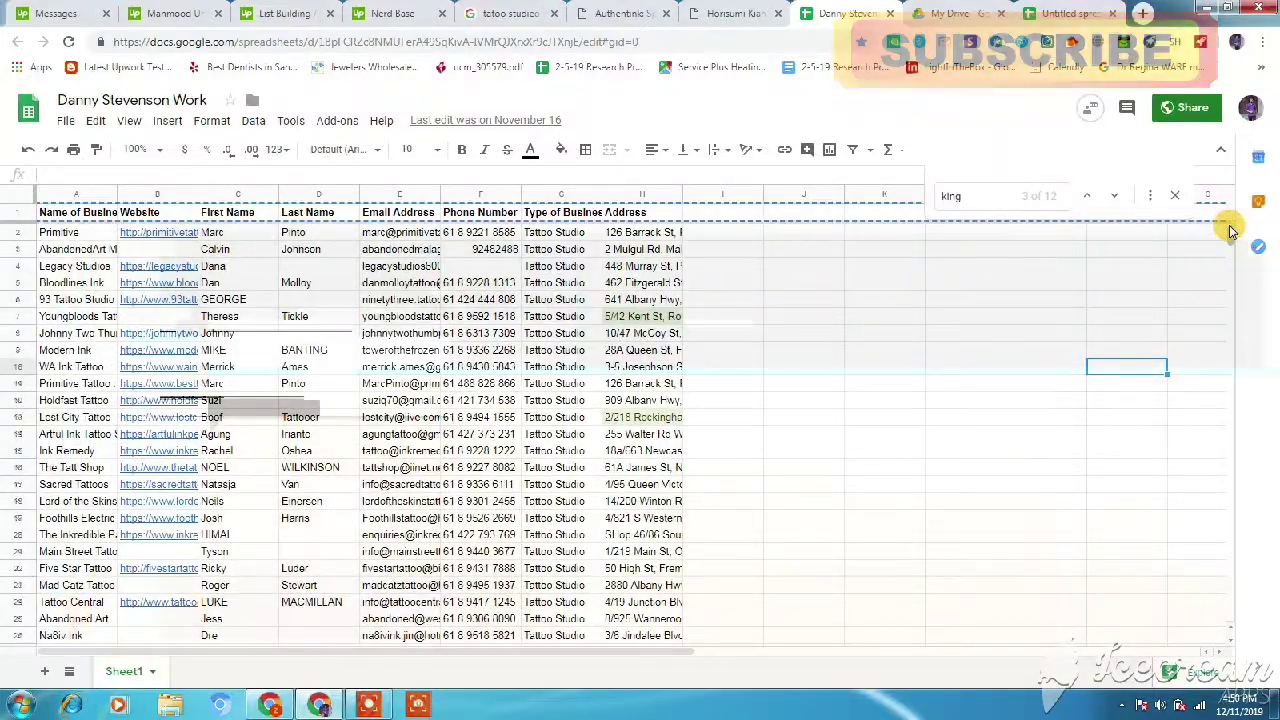